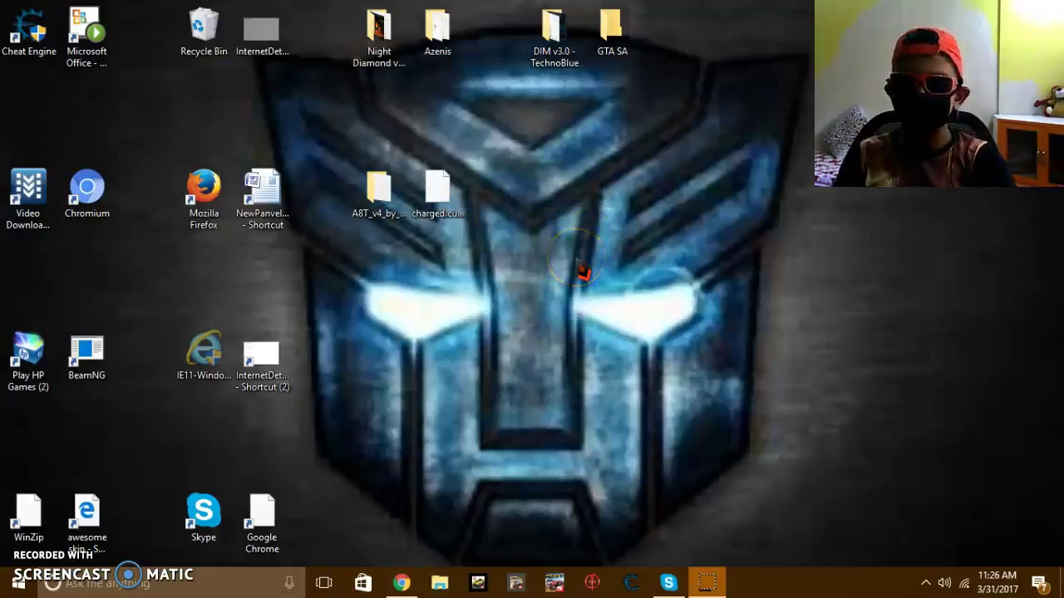
Switch to Chrome, replace the History tab with a new one, and load deviantart.com.
click(582, 273)
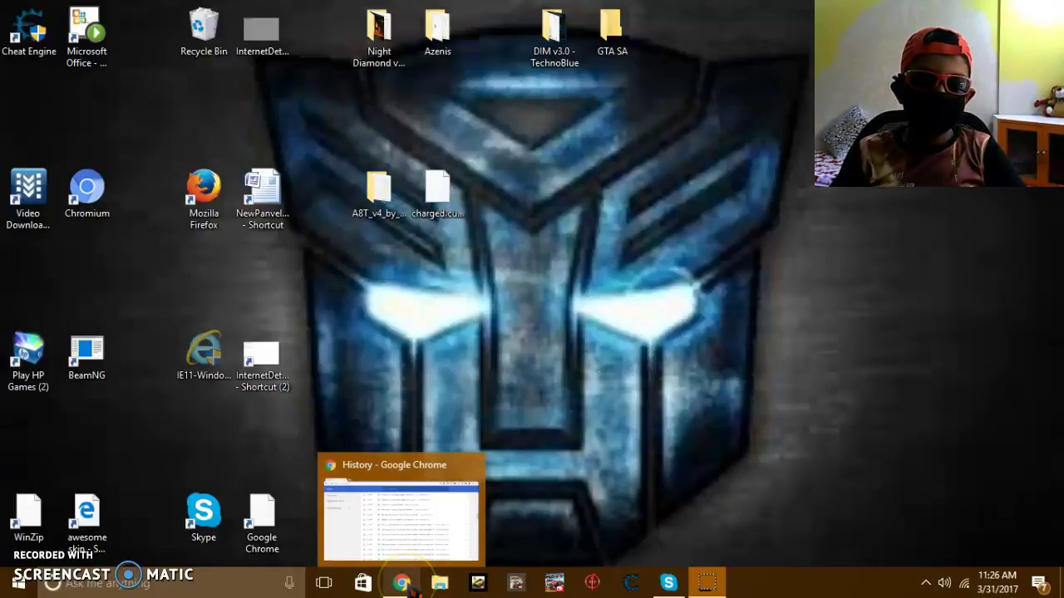
click(407, 585)
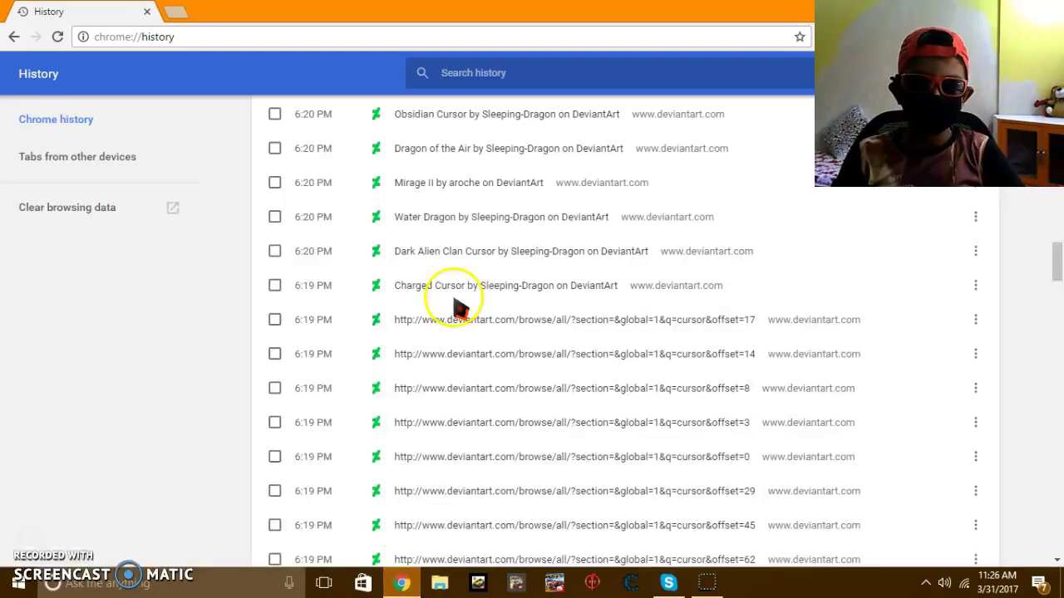
click(175, 12)
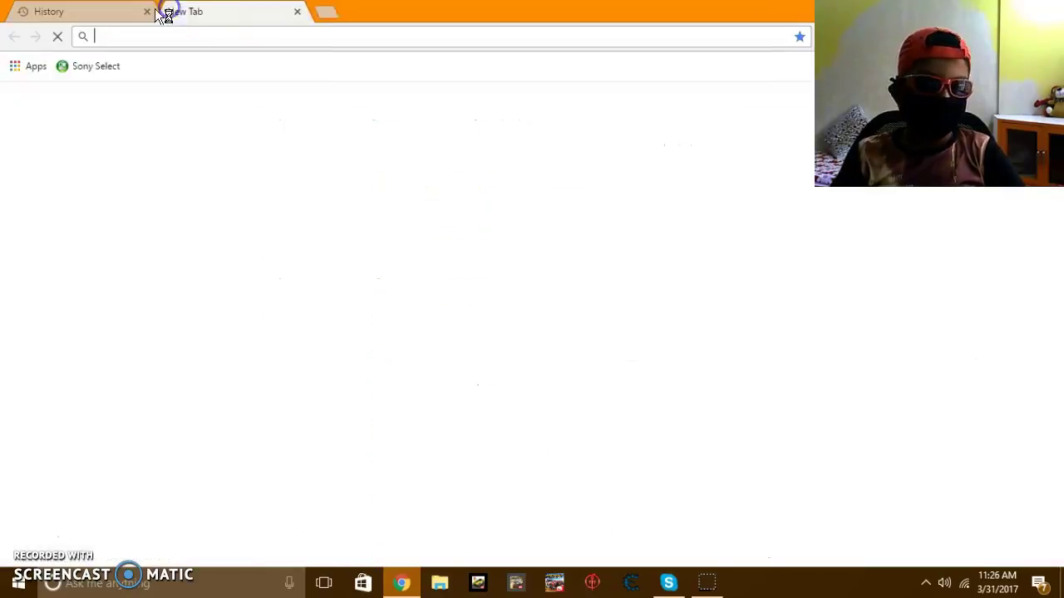
click(152, 11)
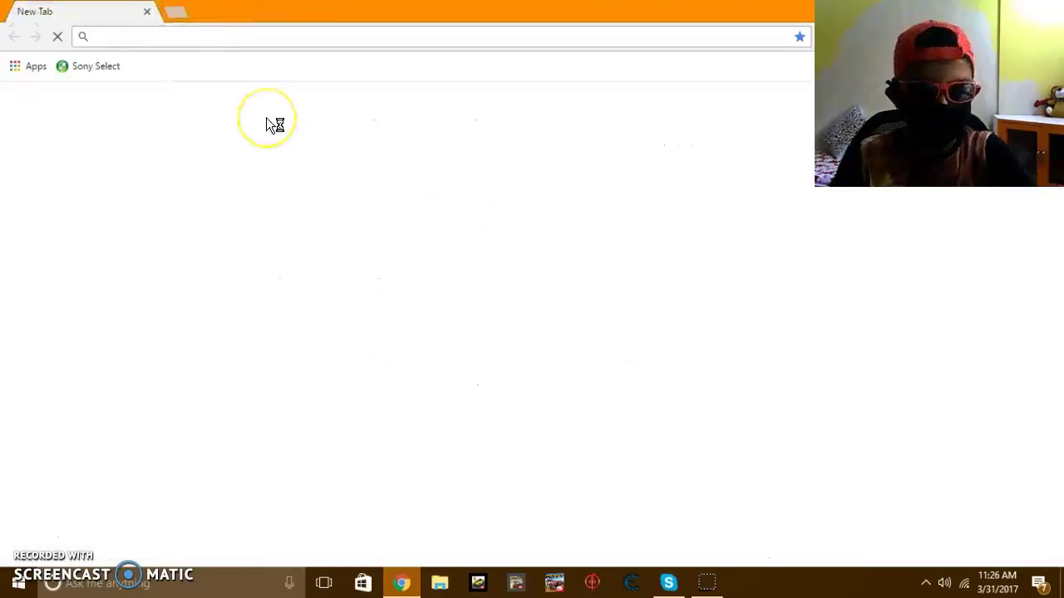
text(deviantart.com)
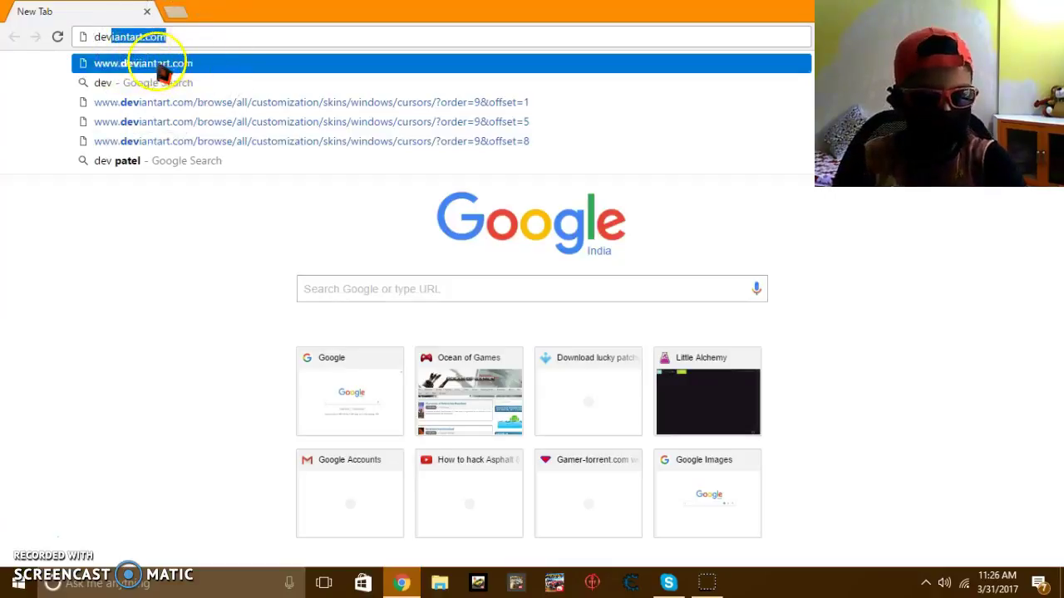
key(Return)
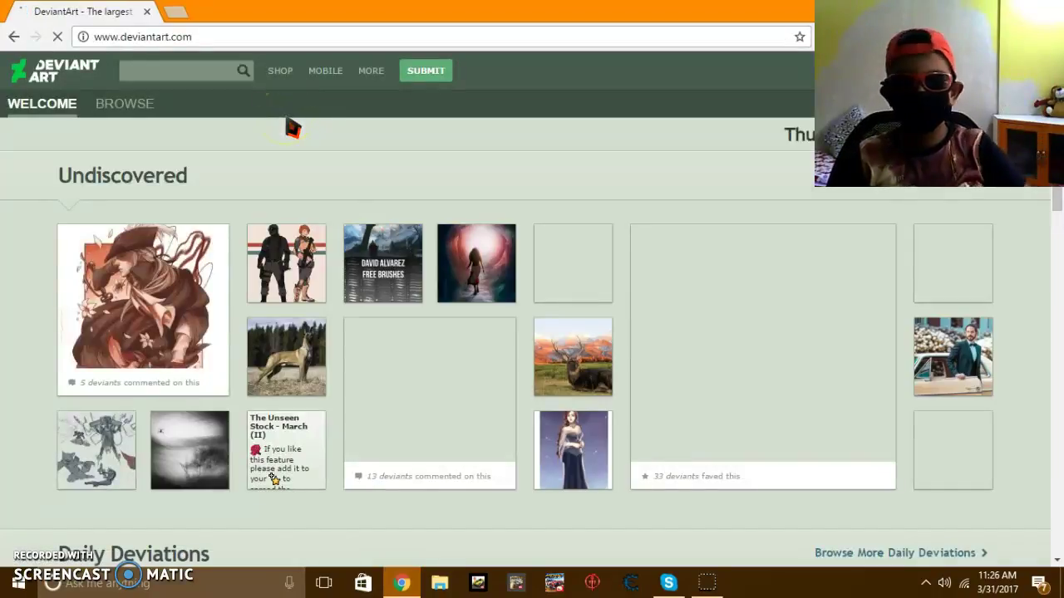
Look through the DeviantArt welcome page, from the Undiscovered section down to the New Deviants Lounge.
click(342, 235)
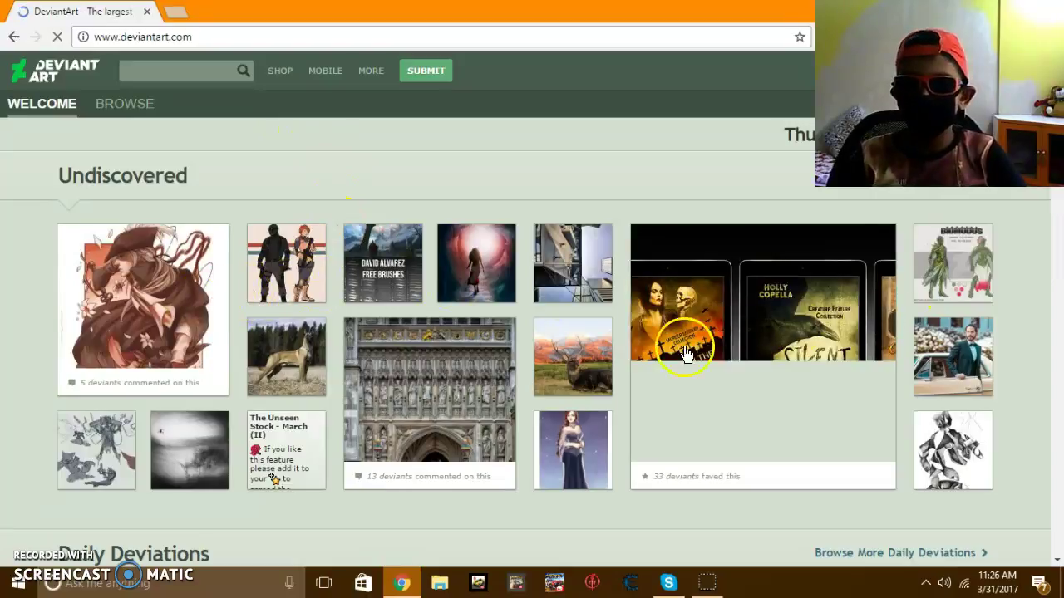
scroll(374, 407, down, 2)
scroll(510, 361, down, 4)
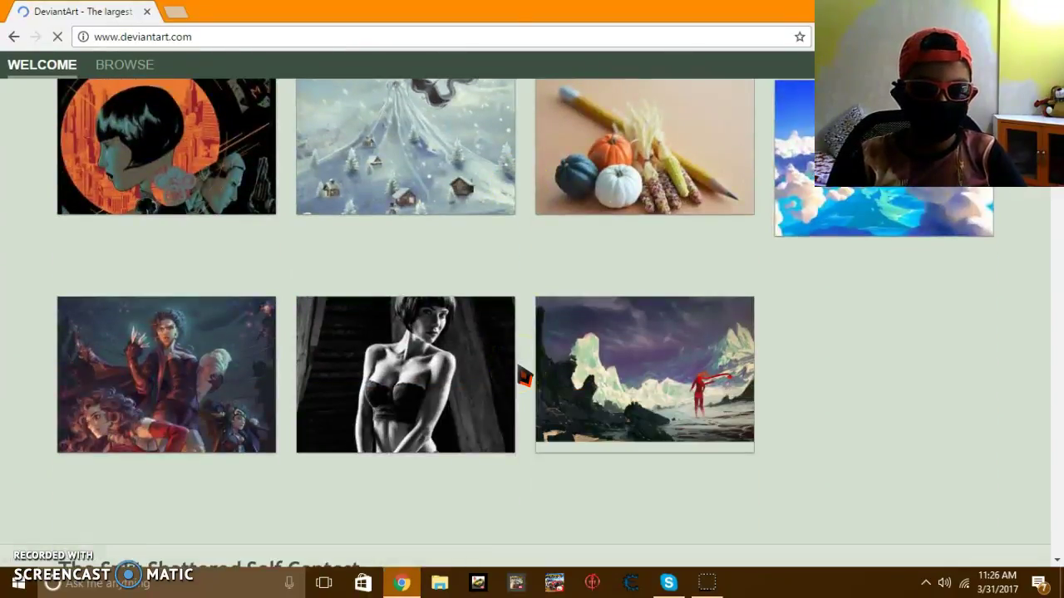
scroll(524, 376, down, 2)
scroll(524, 376, down, 6)
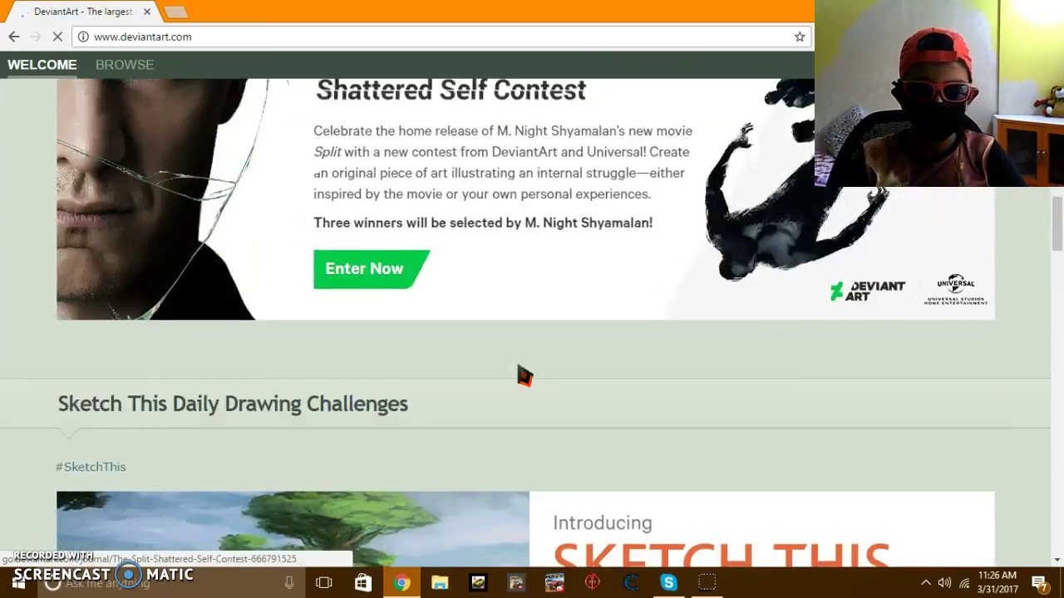
scroll(523, 376, down, 14)
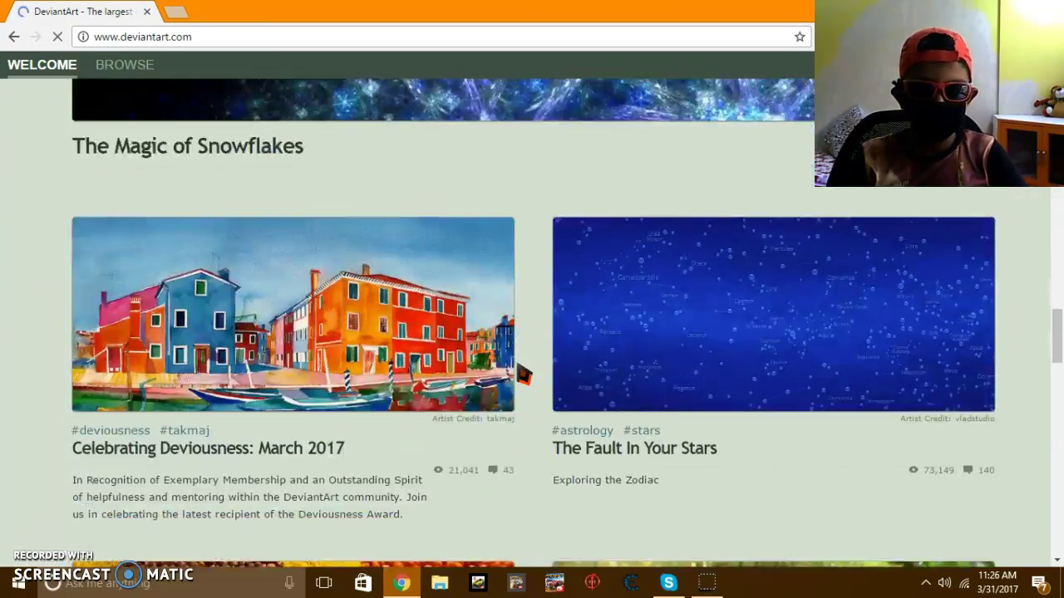
scroll(503, 304, up, 20)
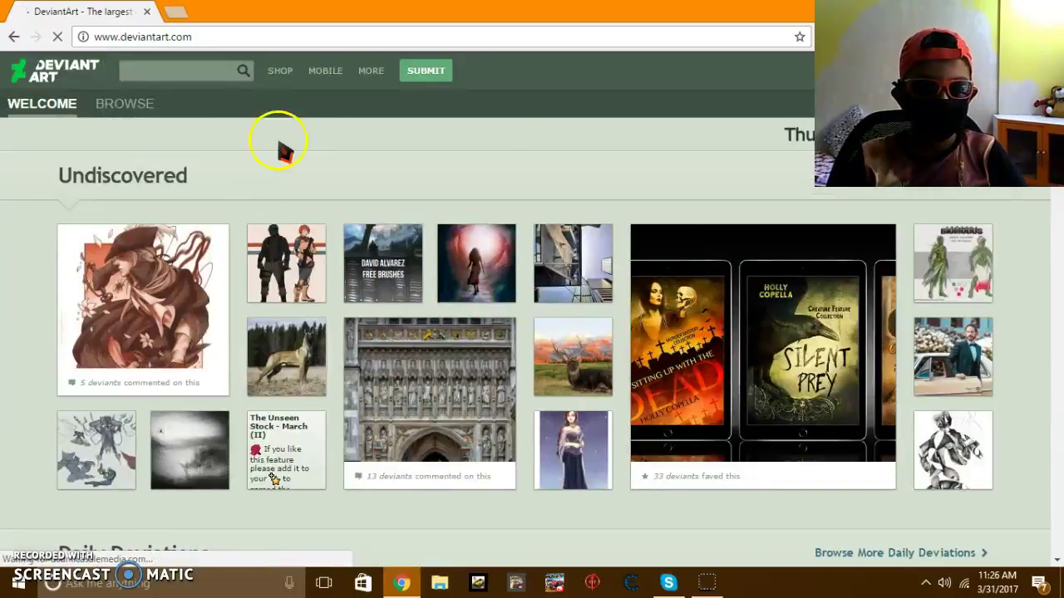
scroll(815, 398, down, 10)
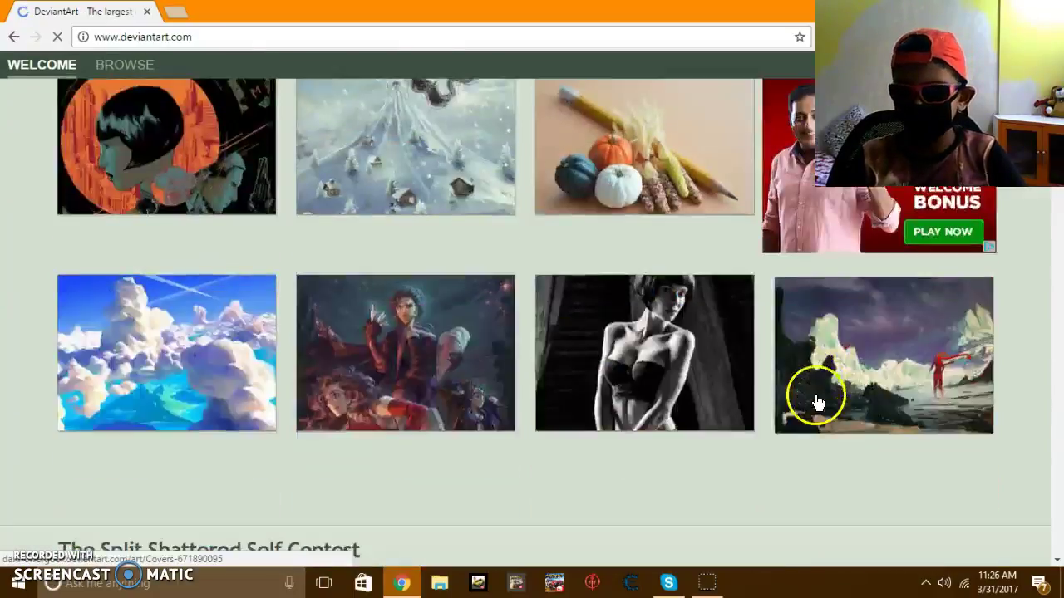
scroll(812, 409, down, 20)
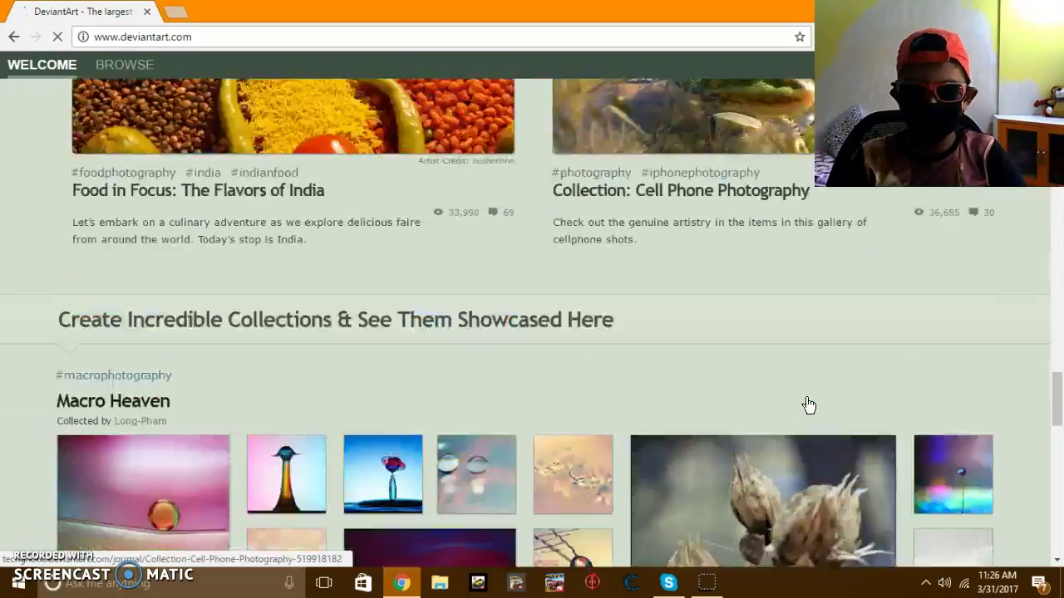
scroll(810, 408, down, 5)
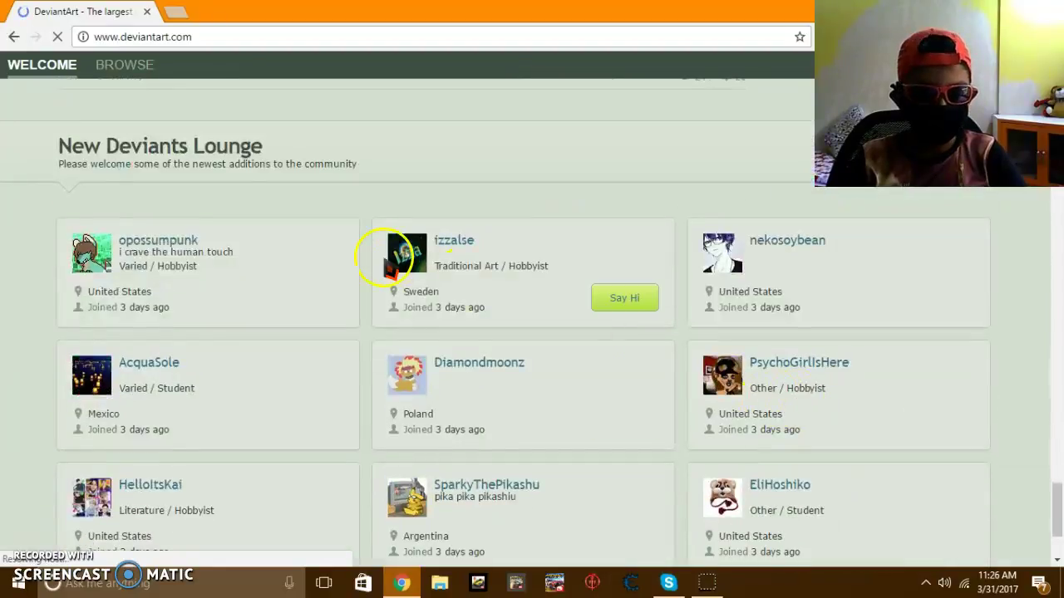
scroll(551, 316, down, 3)
scroll(551, 316, up, 10)
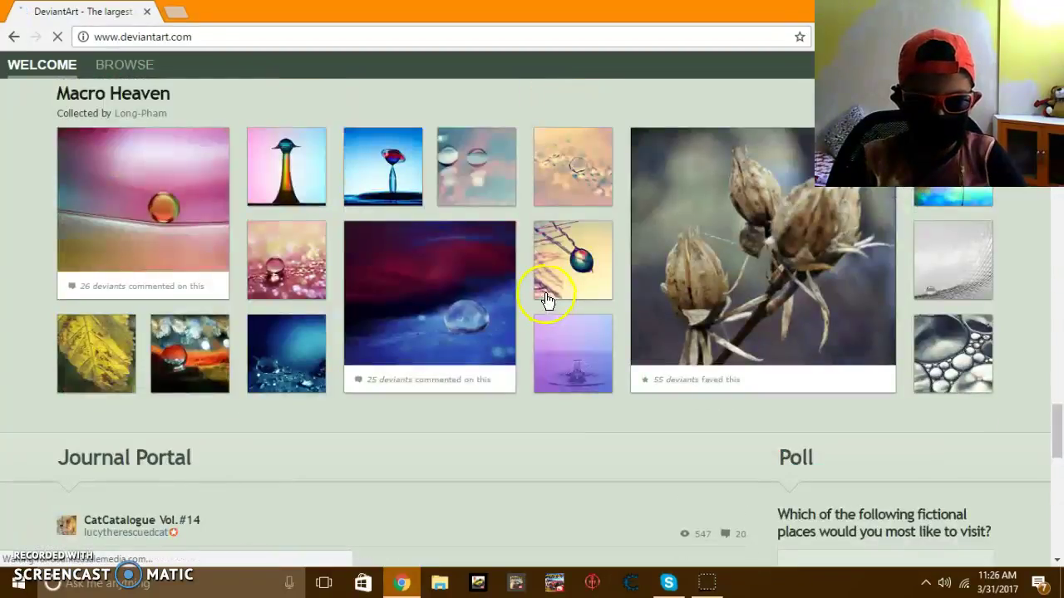
Open DeviantArt's Browse section and search the site for "cursor".
scroll(301, 186, up, 15)
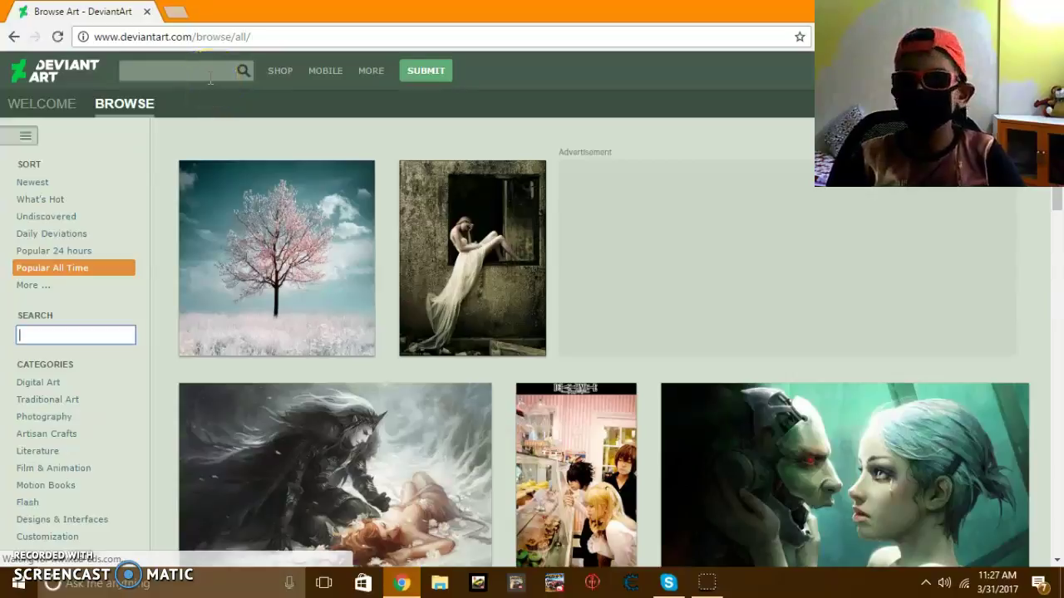
click(208, 70)
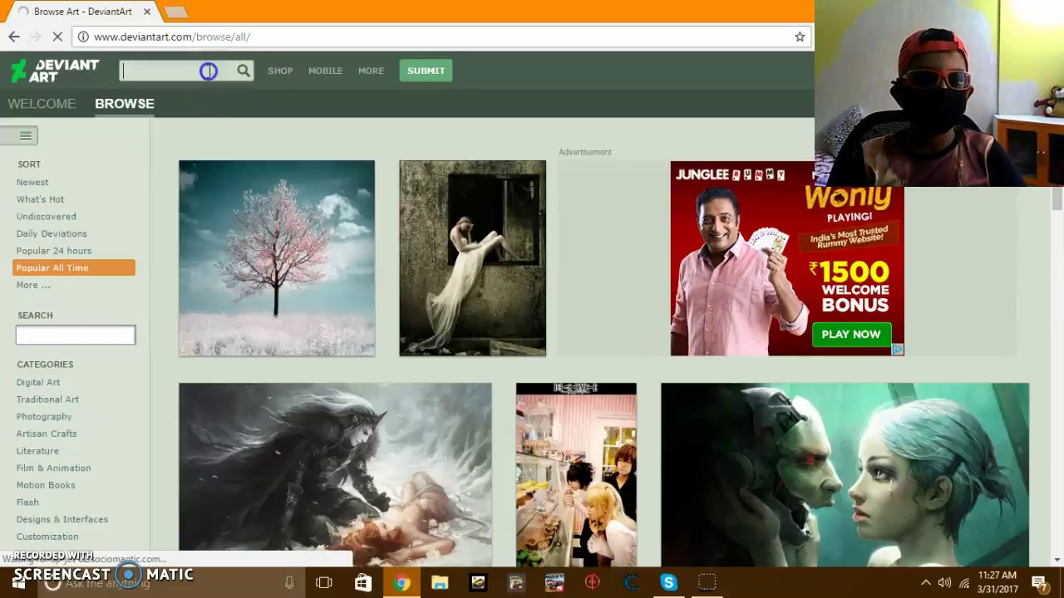
text(c)
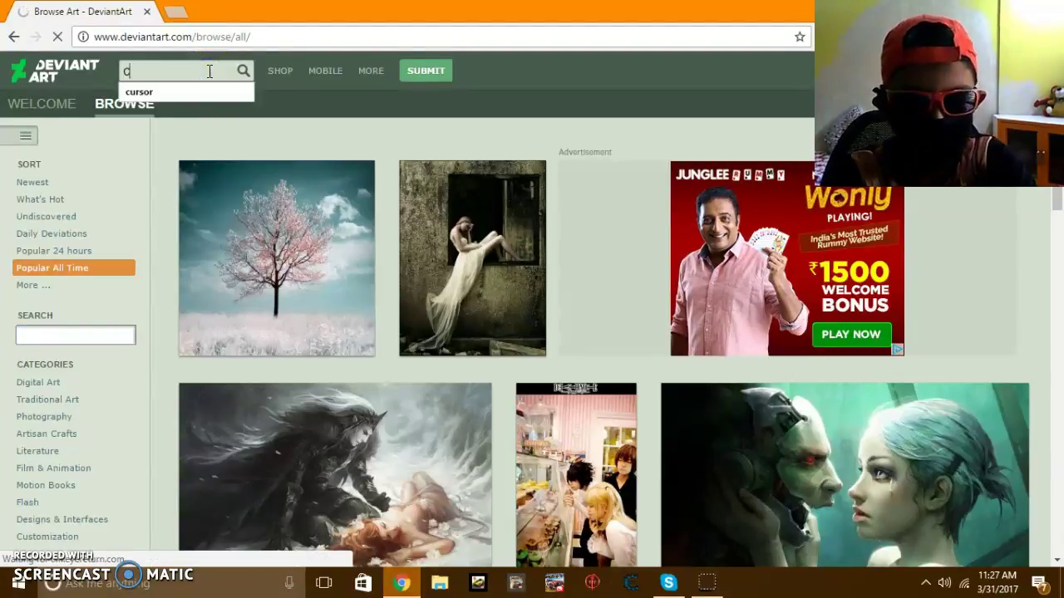
text(urs)
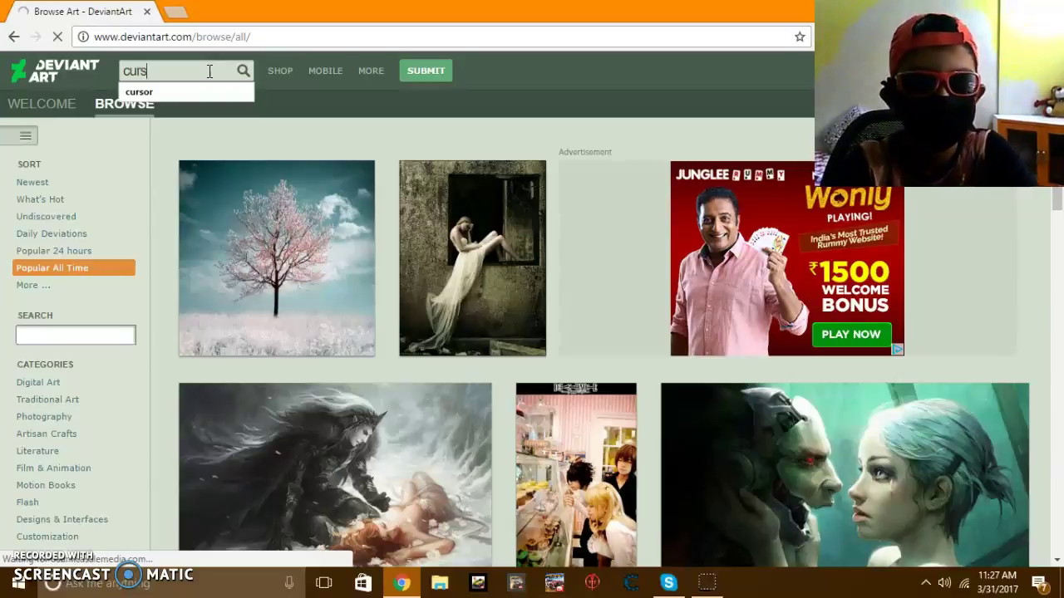
text(or)
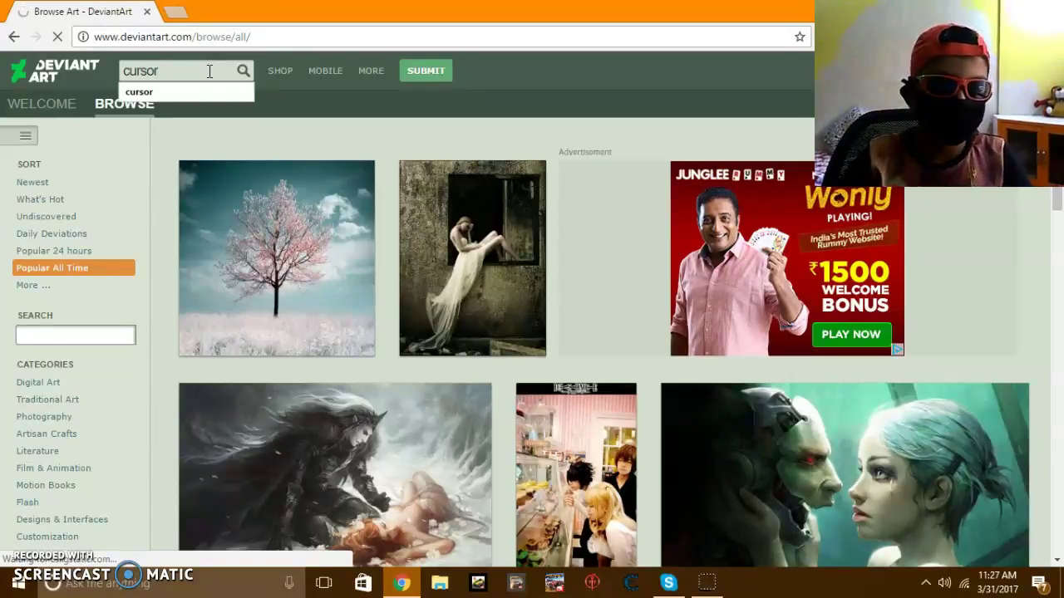
key(Return)
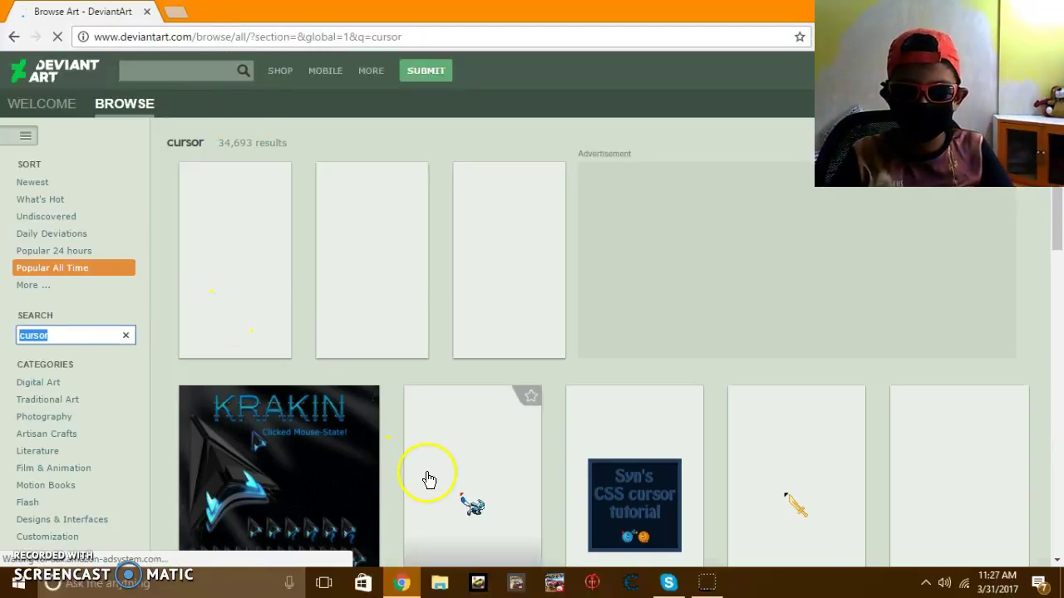
Look through the cursor search results, then open the X/Y Pikachu Cursor page and examine its description and download option.
scroll(673, 405, down, 2)
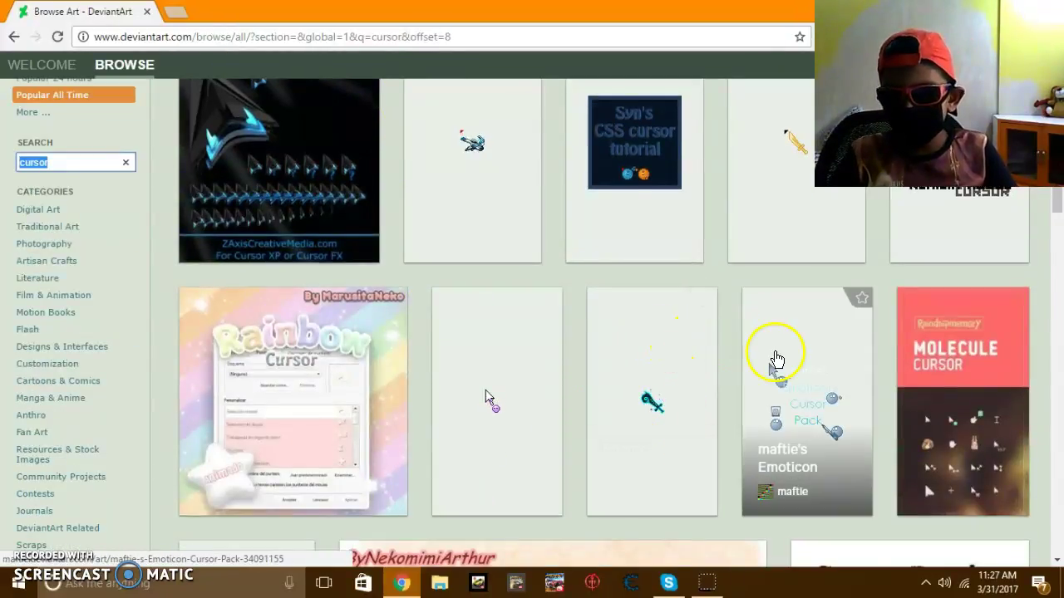
scroll(690, 358, up, 4)
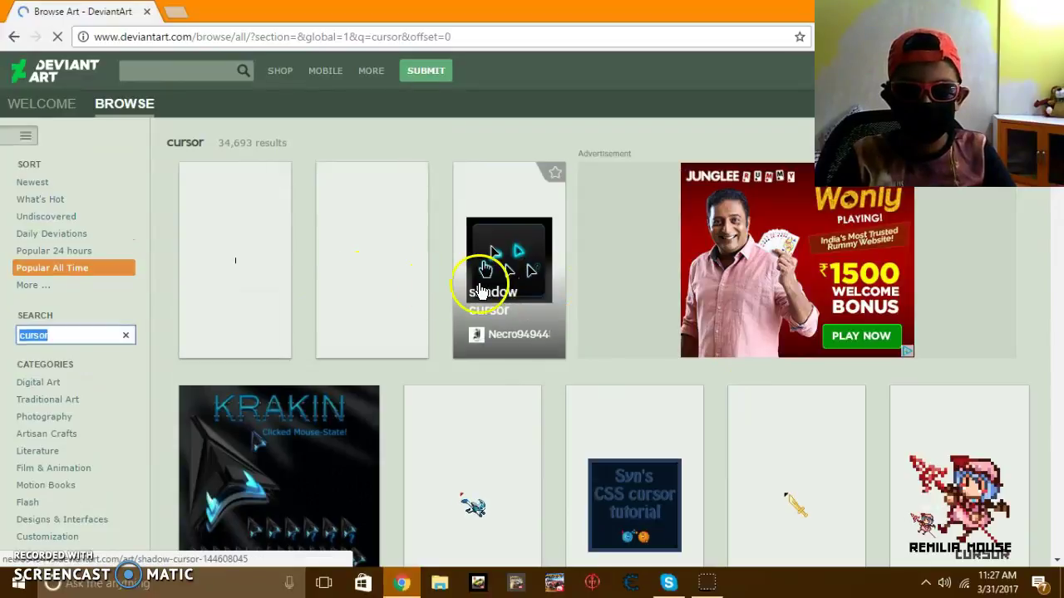
scroll(518, 356, down, 8)
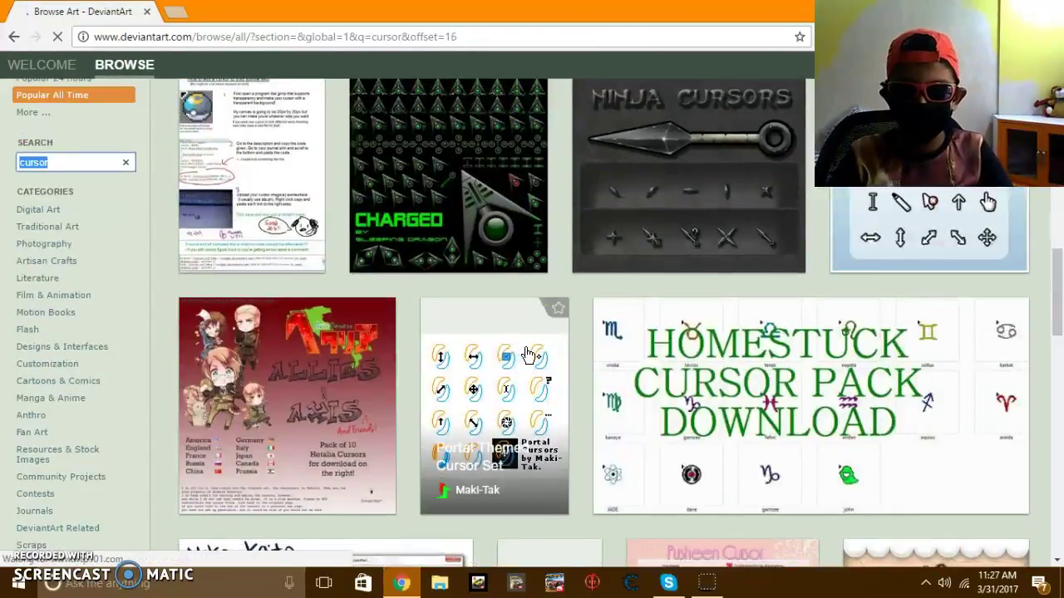
scroll(494, 309, down, 10)
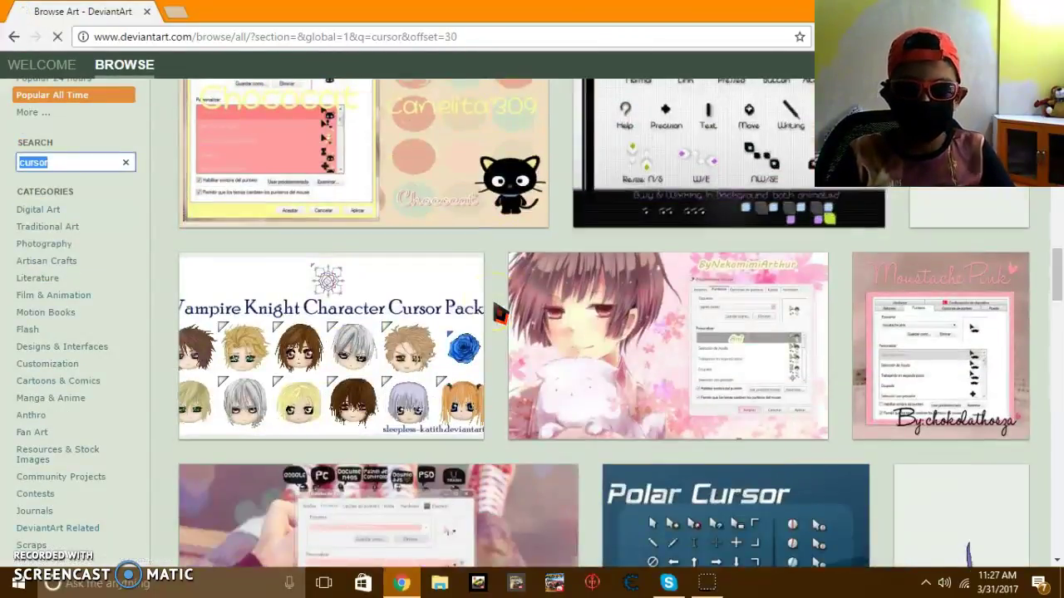
scroll(497, 311, down, 10)
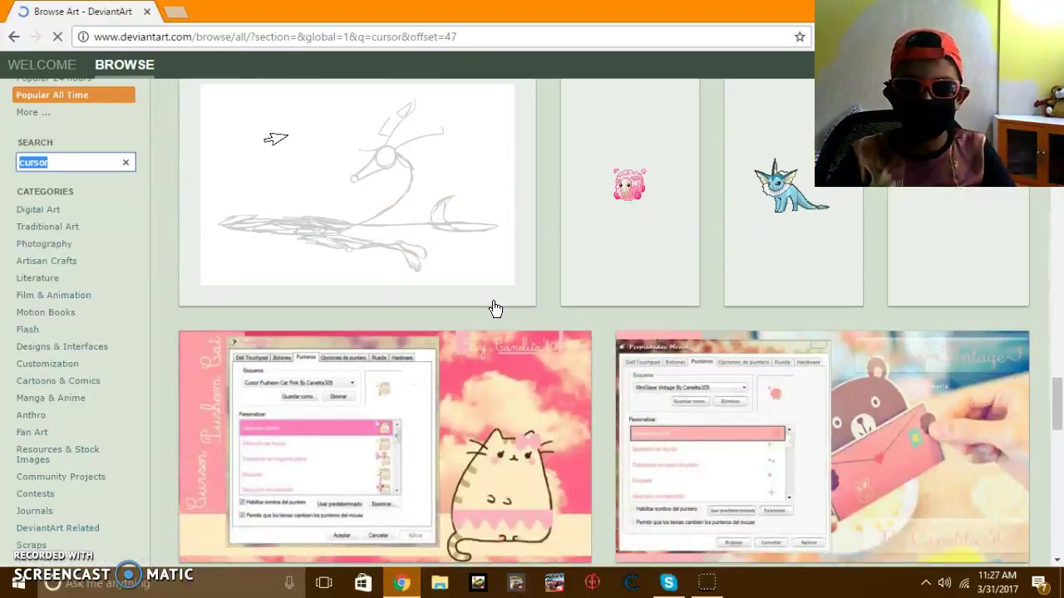
scroll(499, 314, down, 10)
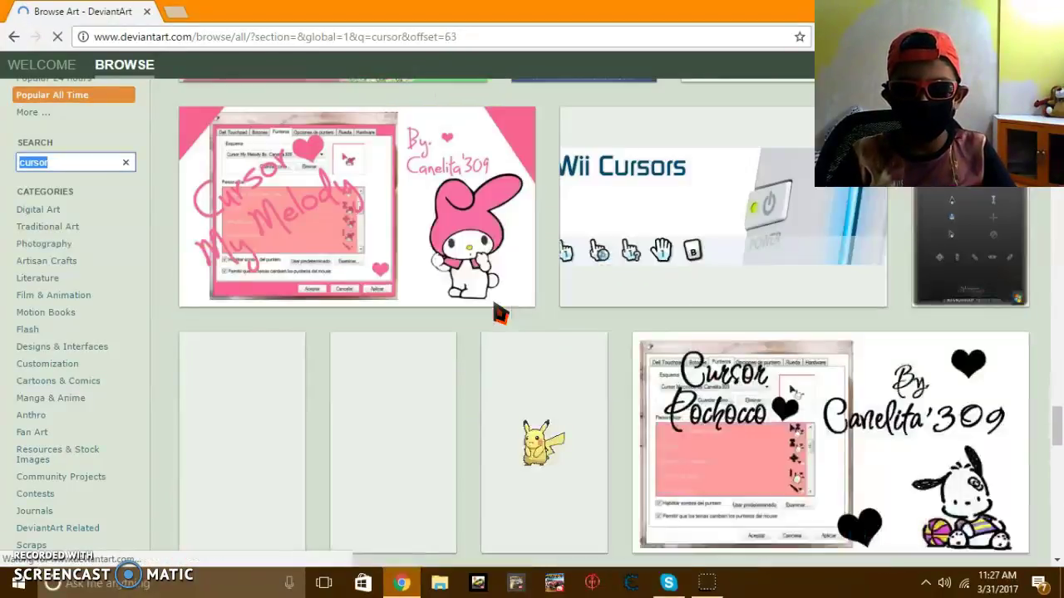
scroll(498, 314, down, 3)
click(518, 314)
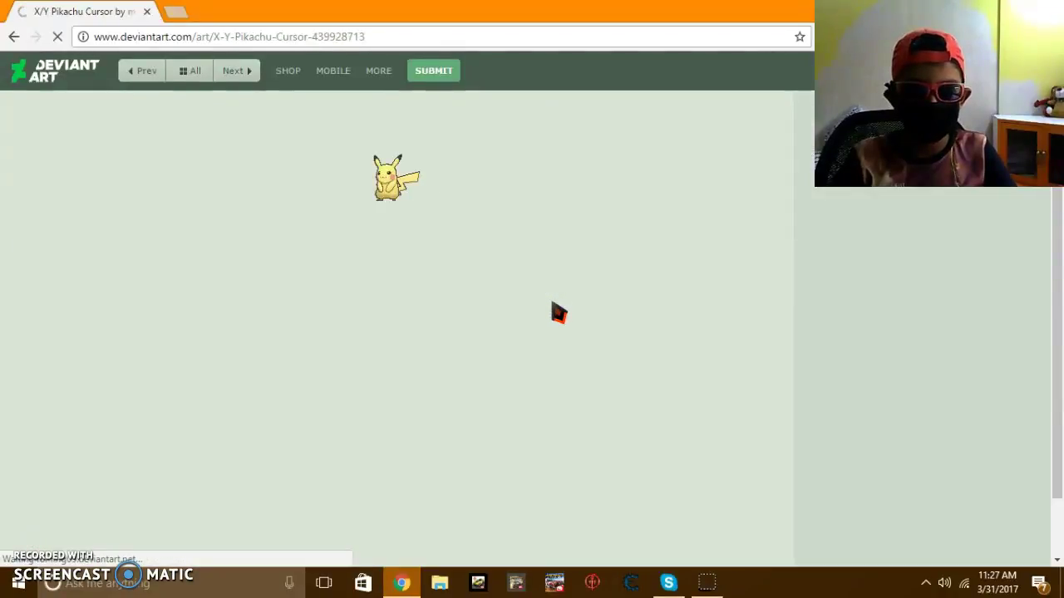
click(570, 307)
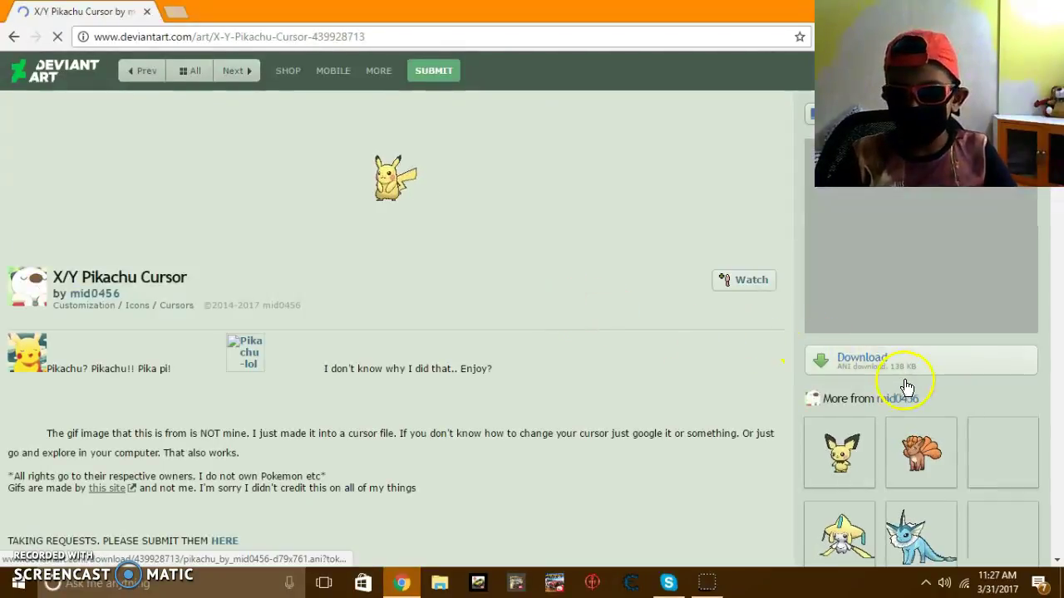
scroll(886, 376, down, 2)
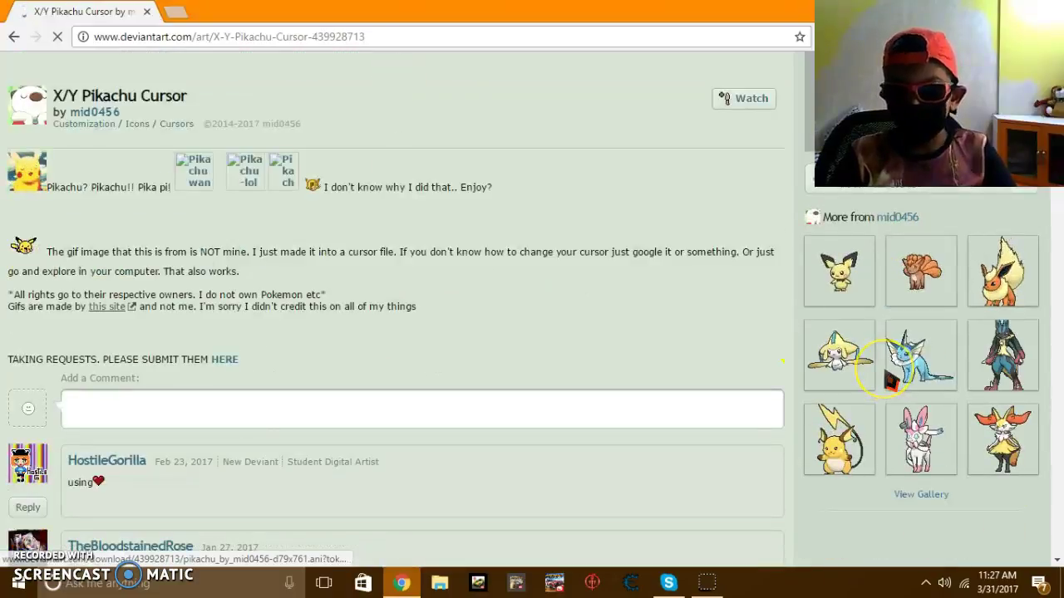
Return to the "cursor" search results on DeviantArt and look through the cursor designs listed there.
click(15, 37)
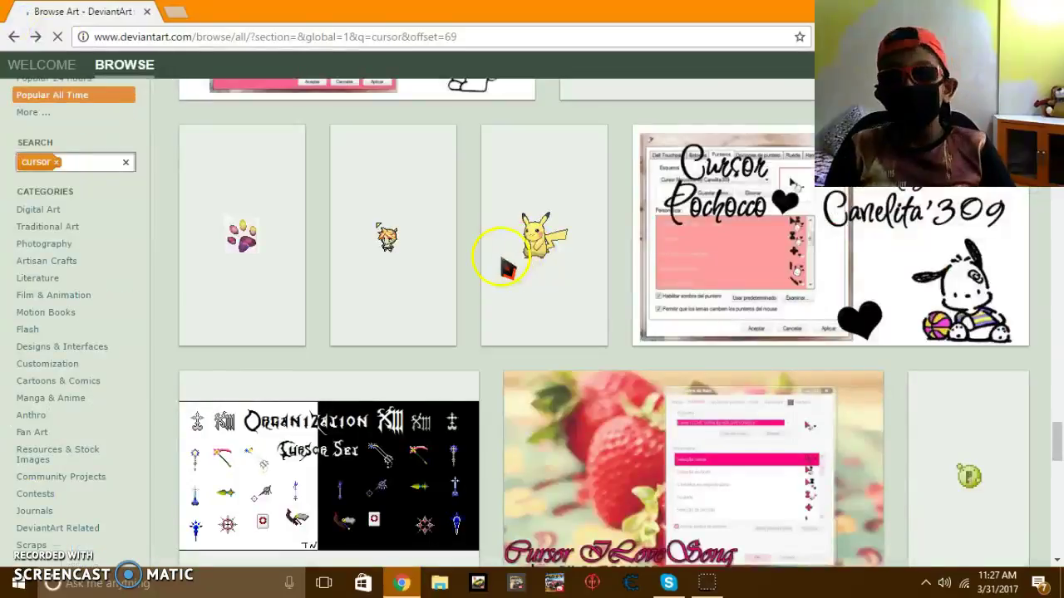
scroll(482, 281, down, 6)
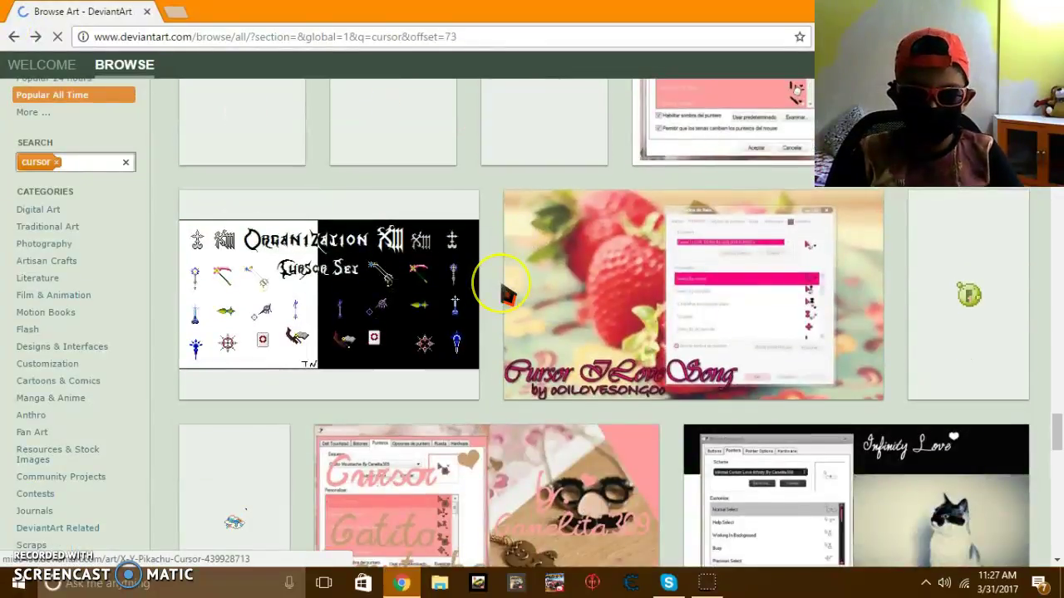
scroll(489, 279, down, 7)
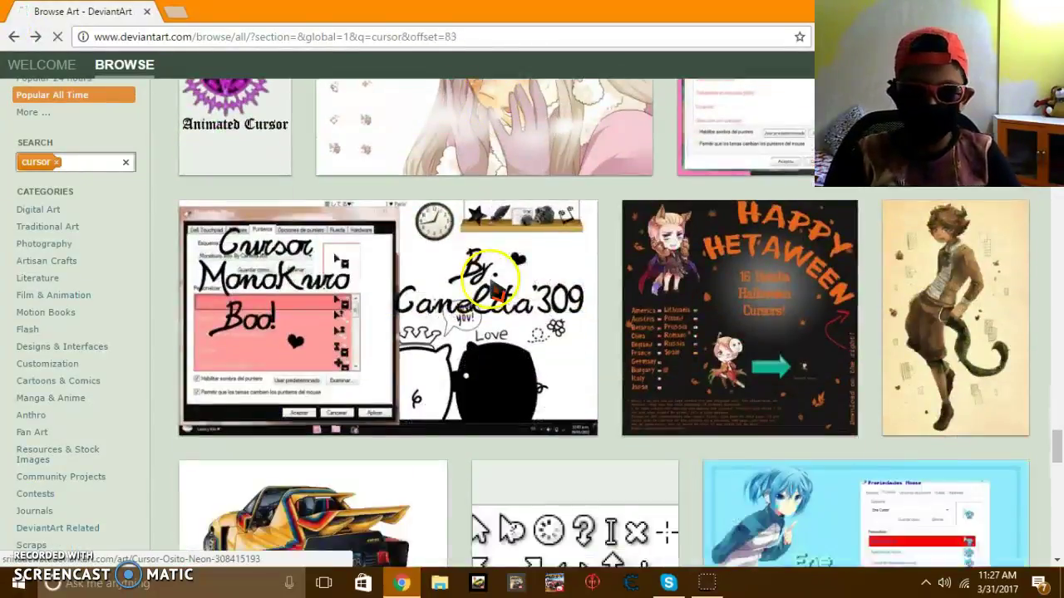
scroll(491, 285, down, 2)
scroll(491, 285, down, 3)
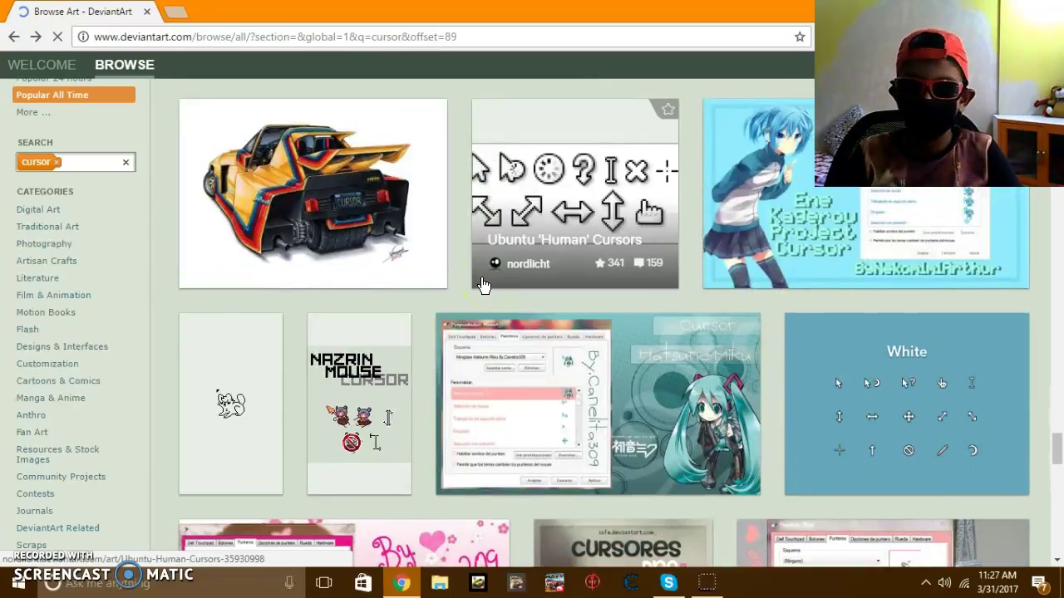
scroll(480, 284, down, 12)
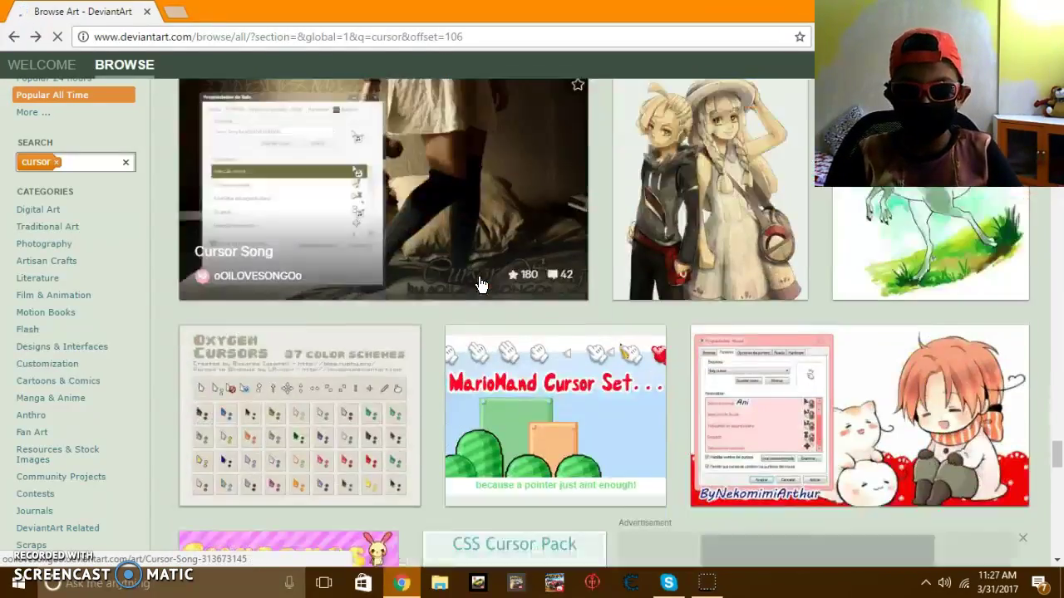
scroll(480, 284, up, 15)
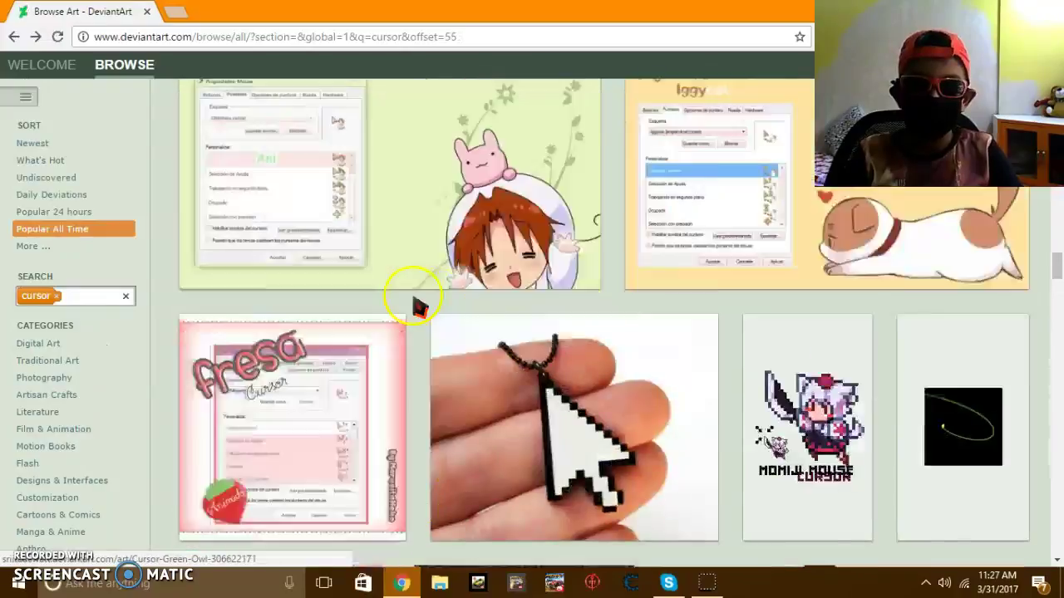
scroll(413, 302, up, 2)
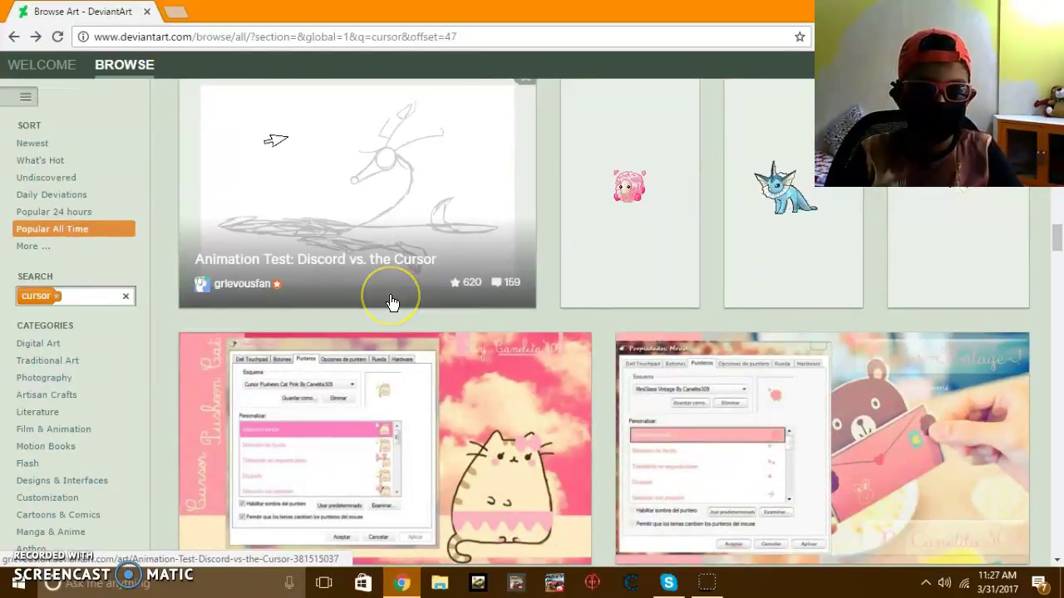
scroll(393, 301, up, 8)
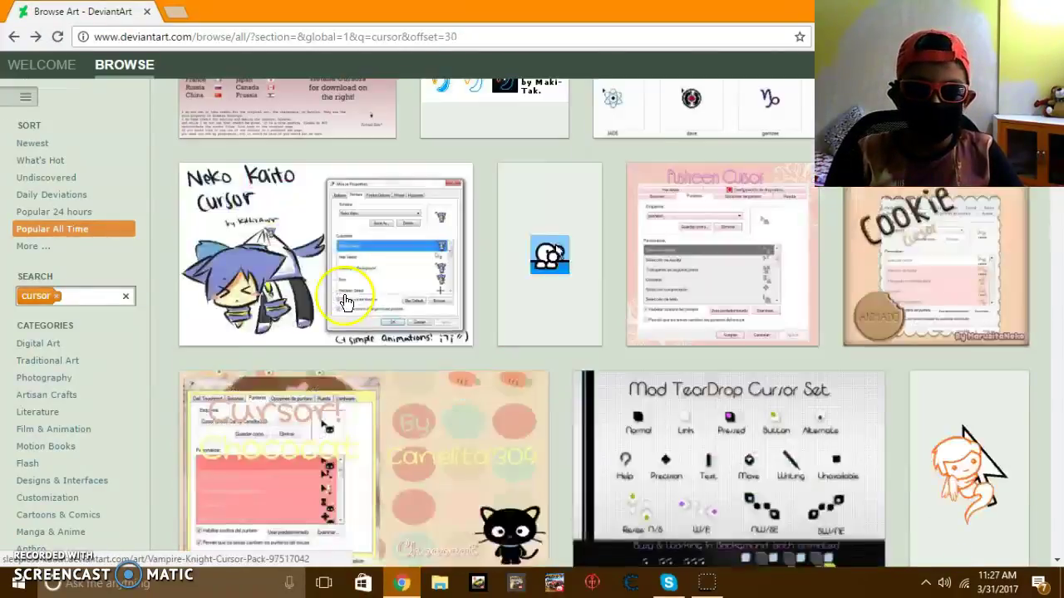
scroll(346, 301, up, 10)
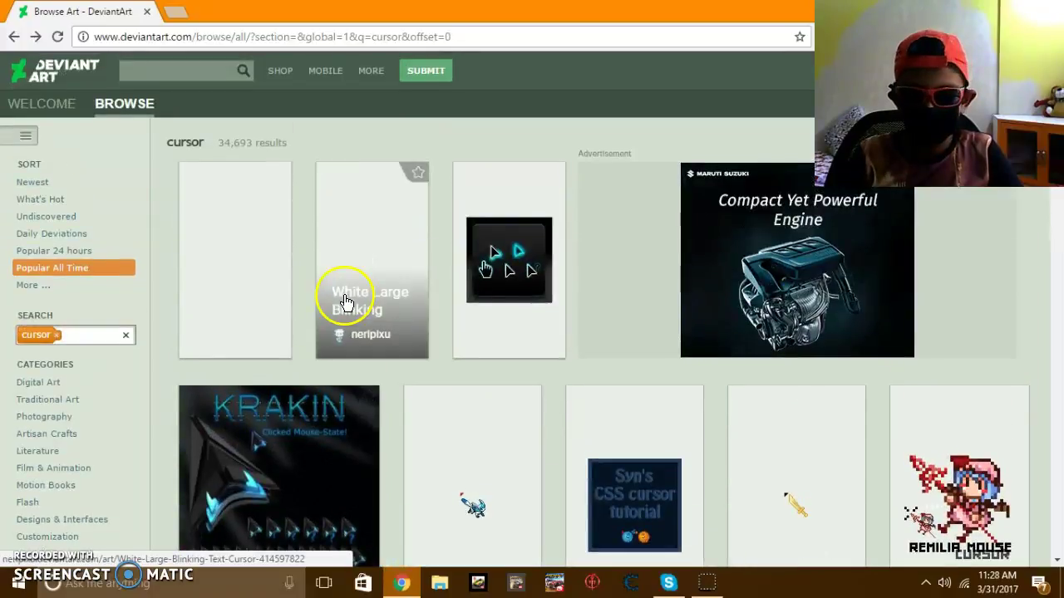
Search DeviantArt for "cursor rar".
click(160, 75)
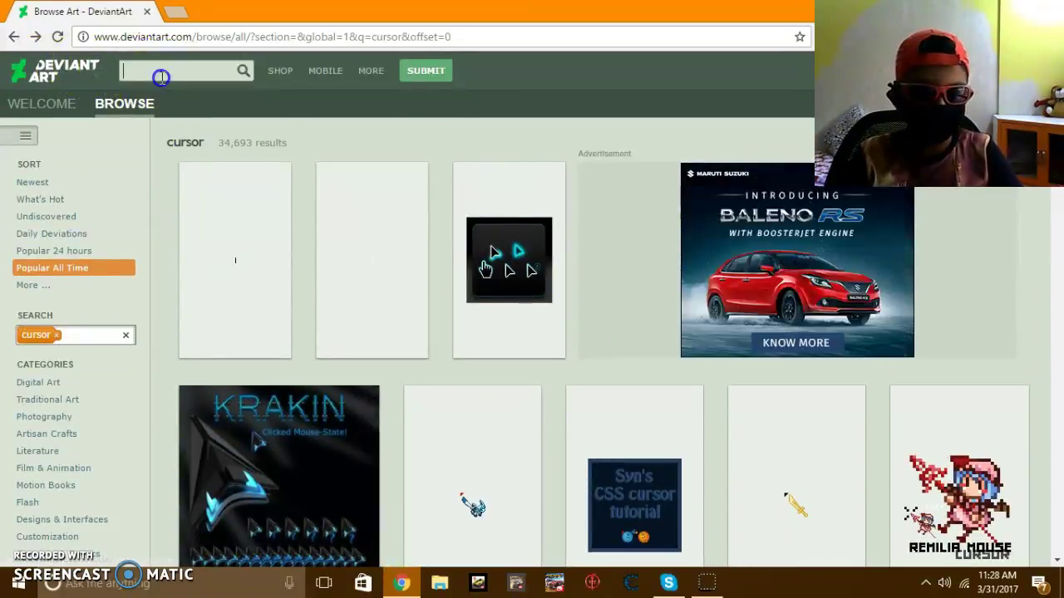
text(curso)
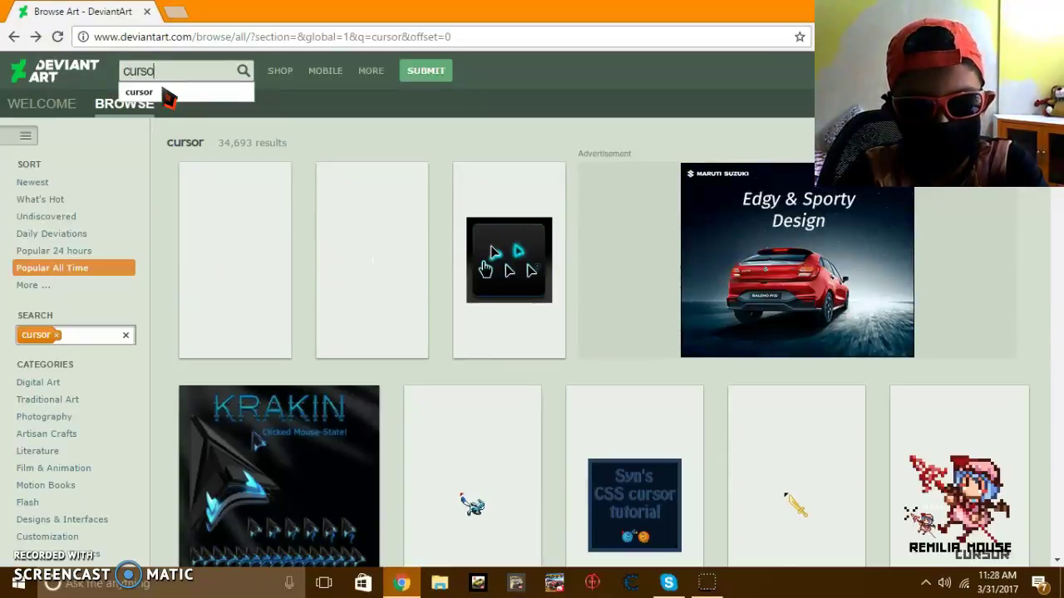
text(r )
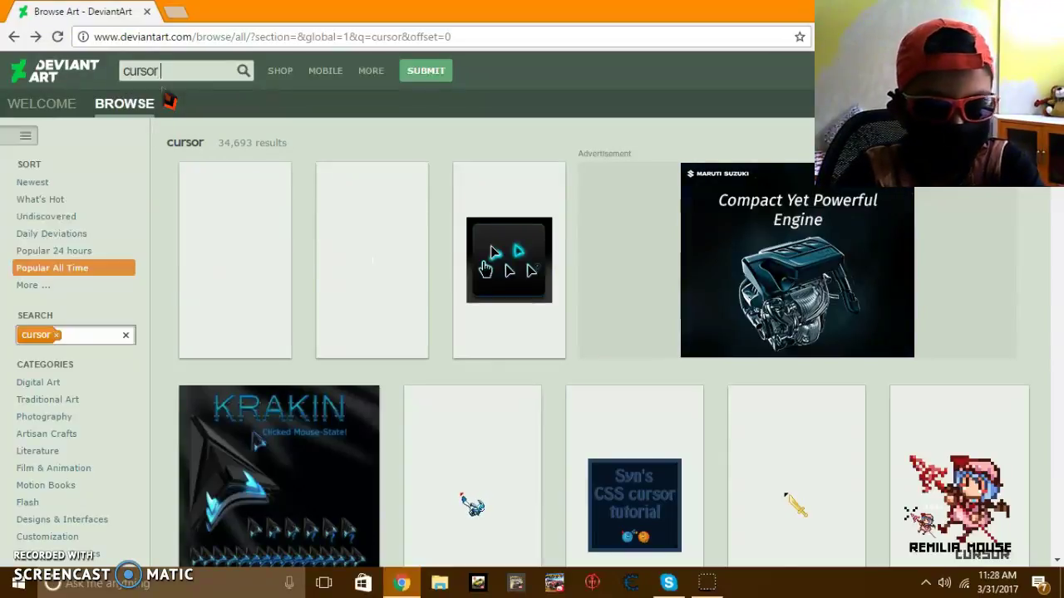
text(rar)
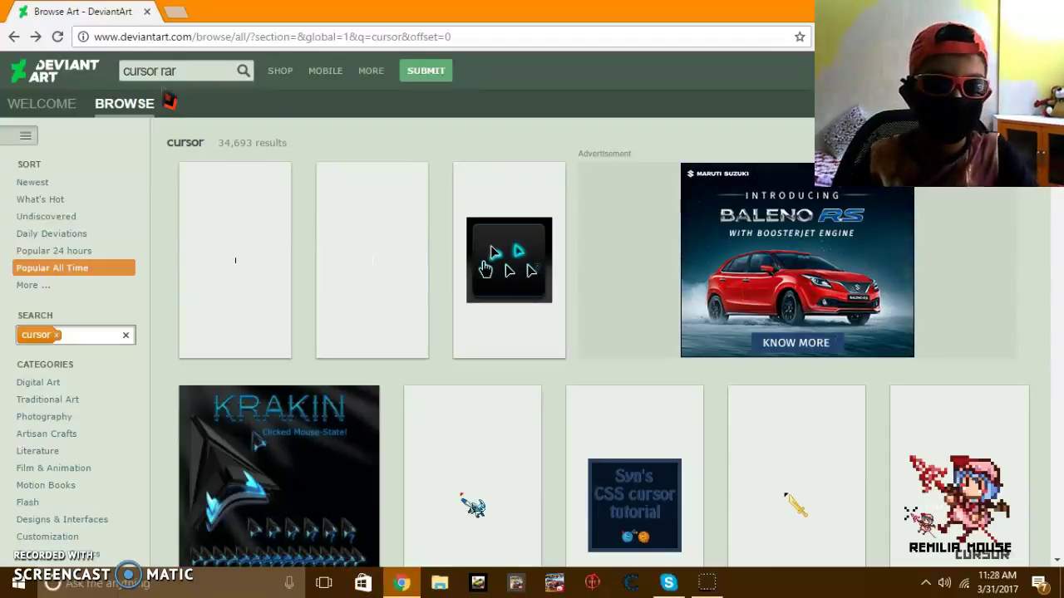
key(Return)
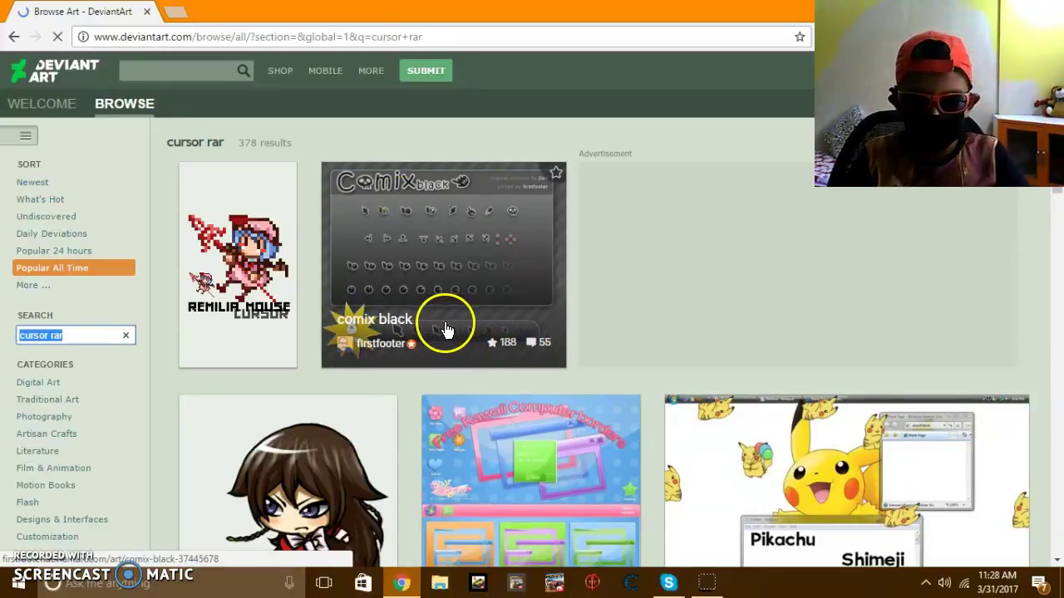
Look through the "cursor rar" results, open the comix black cursor page and download its RAR file.
scroll(446, 330, down, 2)
scroll(447, 330, down, 6)
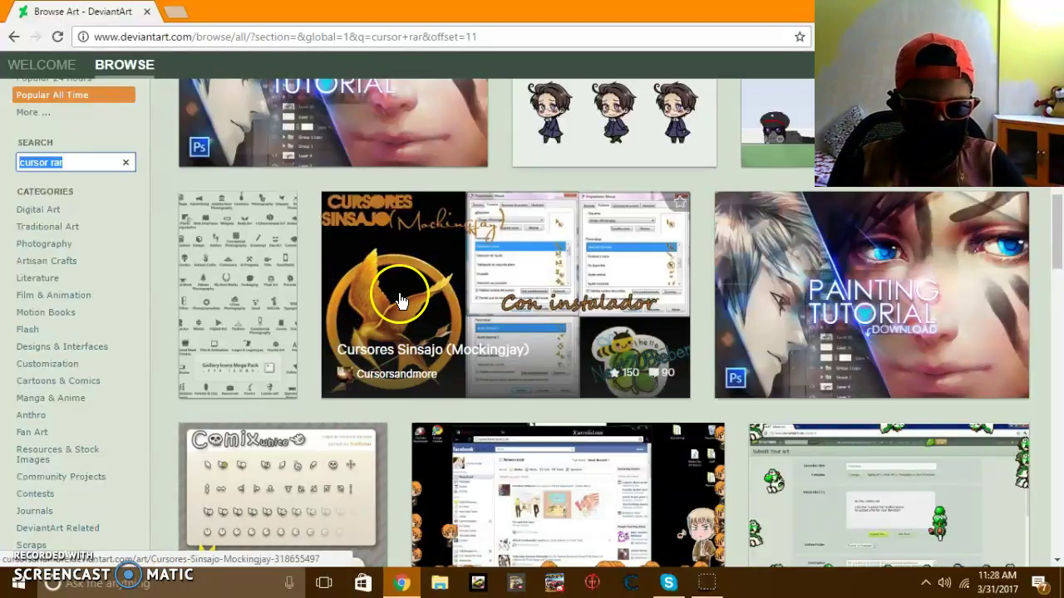
scroll(390, 307, up, 6)
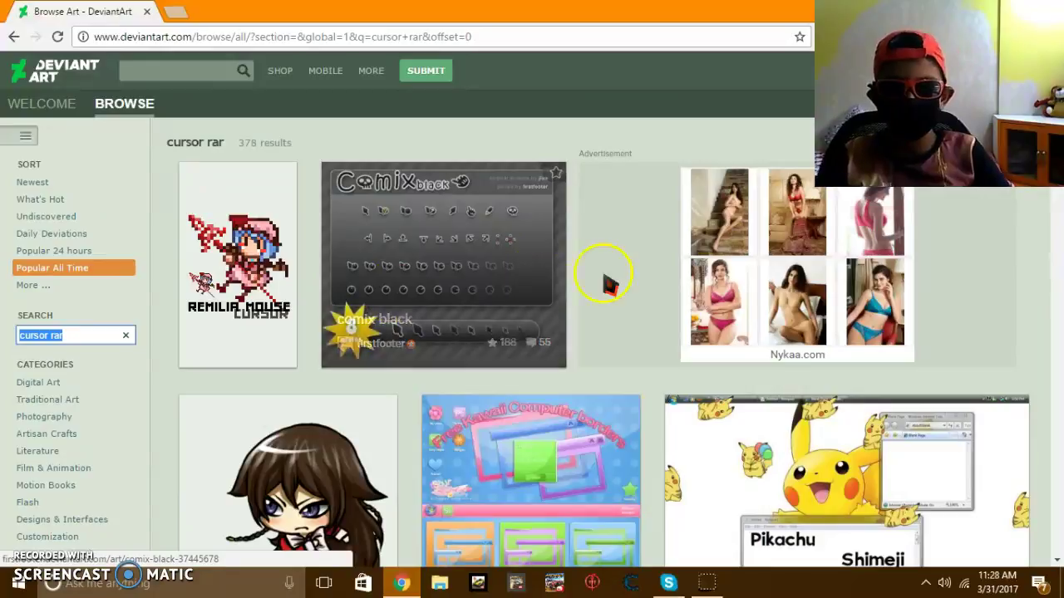
click(410, 244)
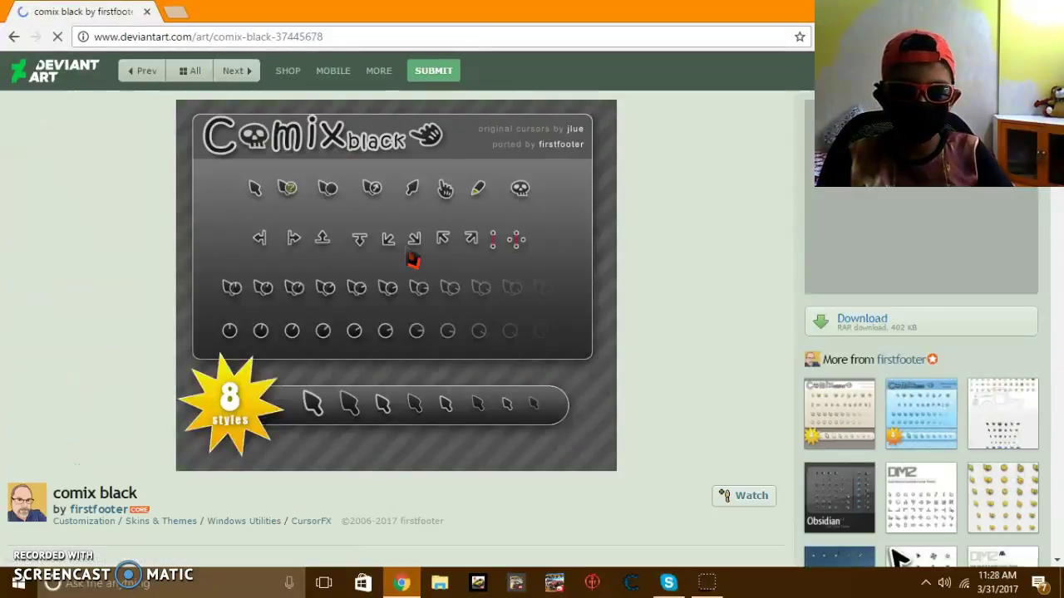
drag(315, 353, 283, 293)
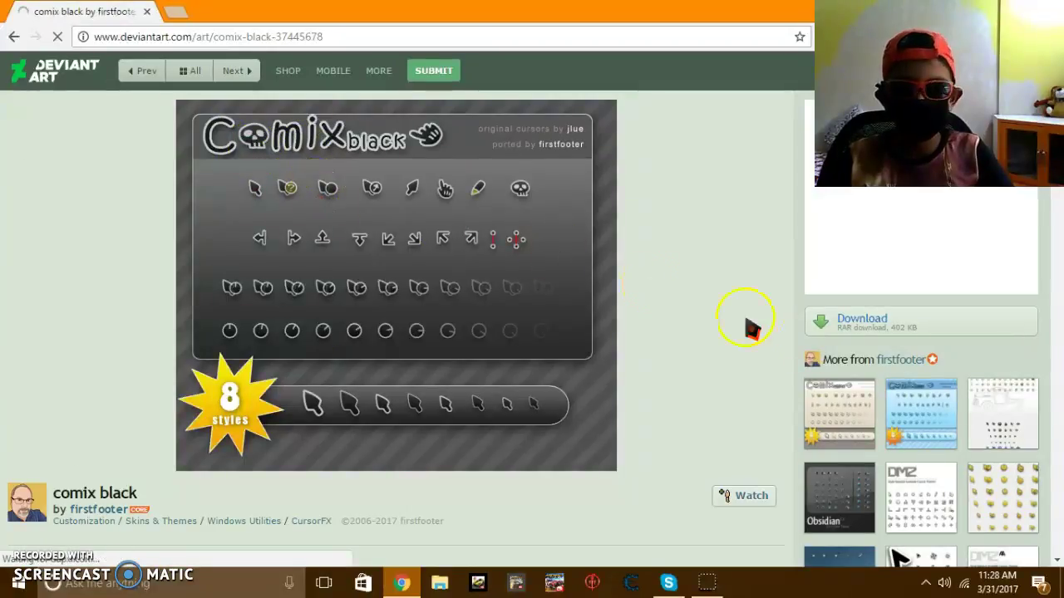
click(895, 324)
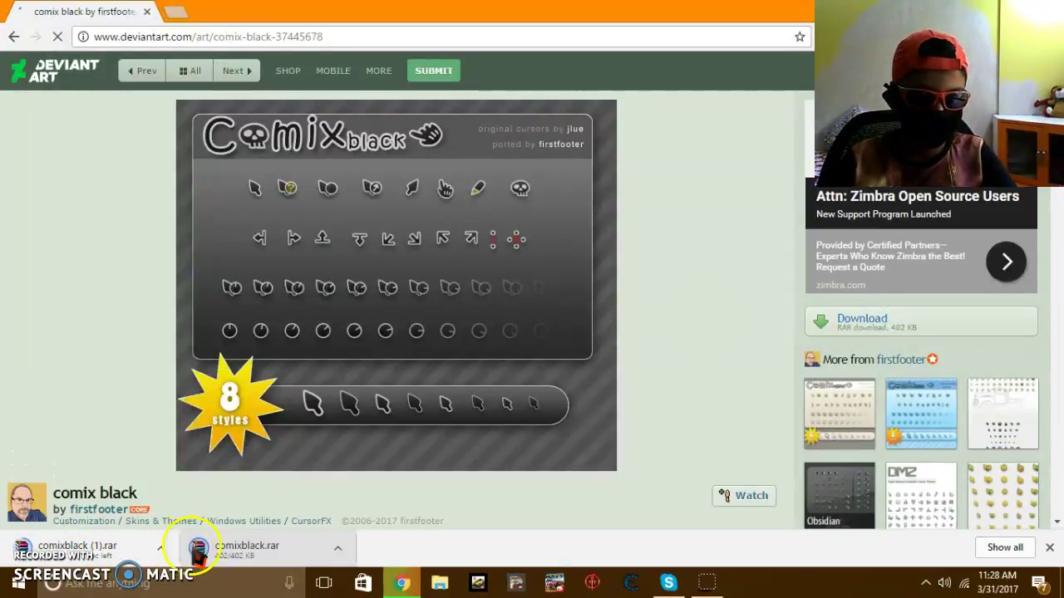
Show Chrome's Downloads list and open the downloaded comixblack.rar in WinRAR.
click(269, 555)
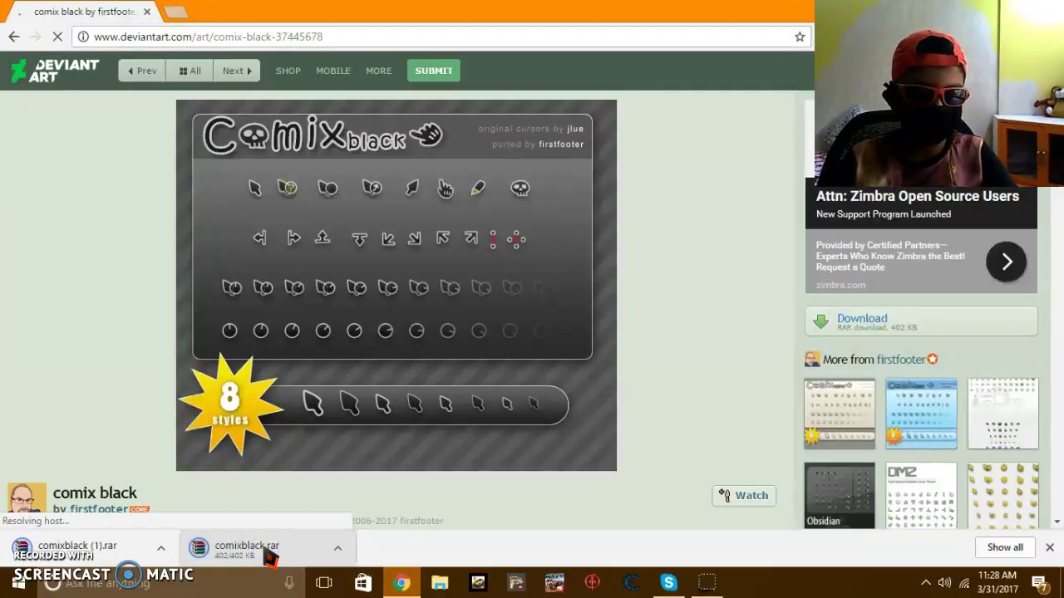
key(ctrl+j)
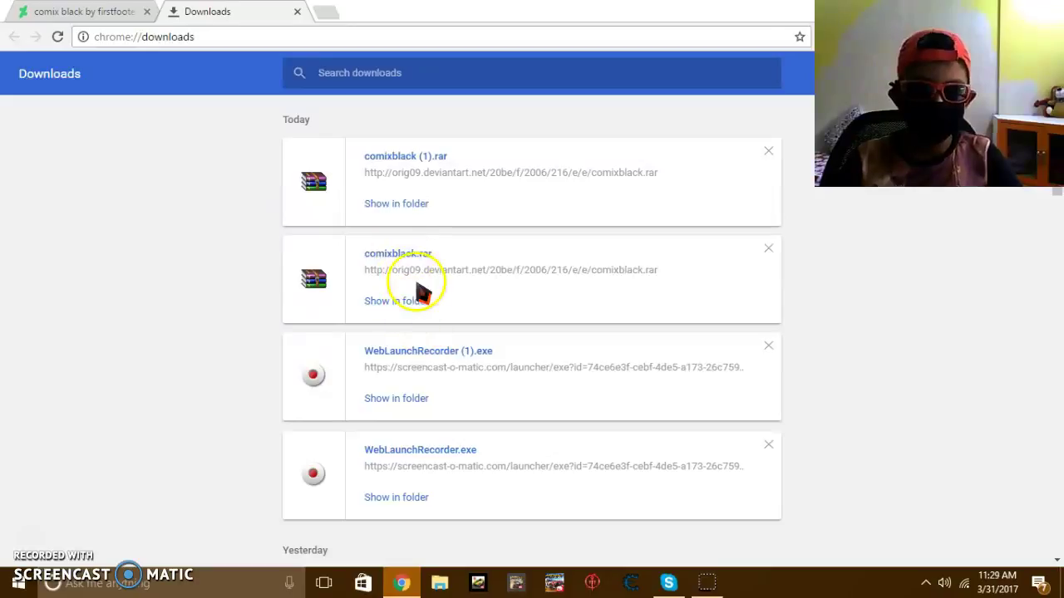
click(409, 258)
Dismiss the WinRAR pop-up and extract the comixblack.rar archive into the user's profile folder.
click(420, 301)
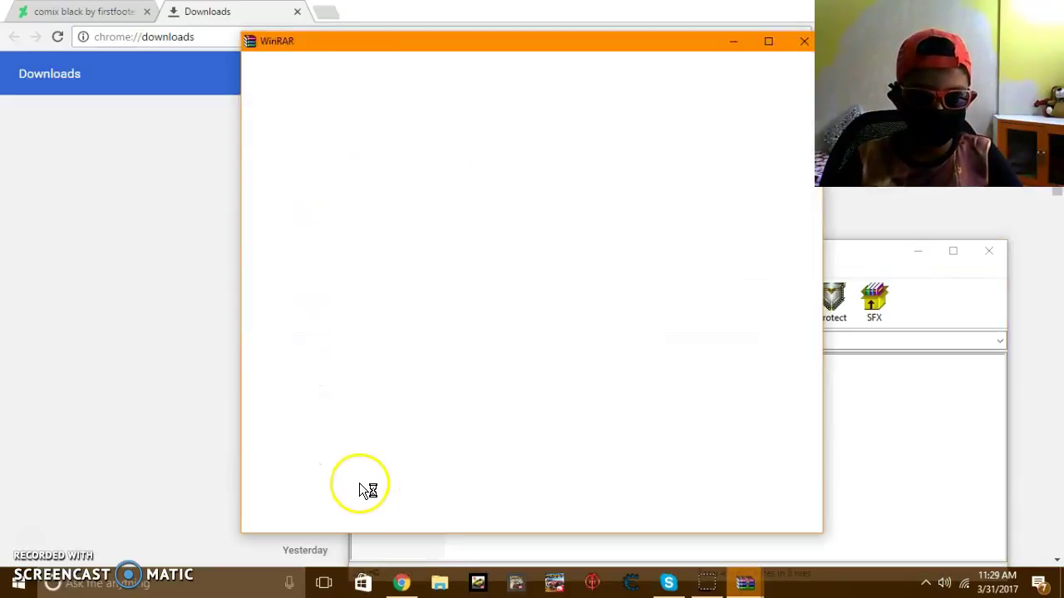
click(802, 44)
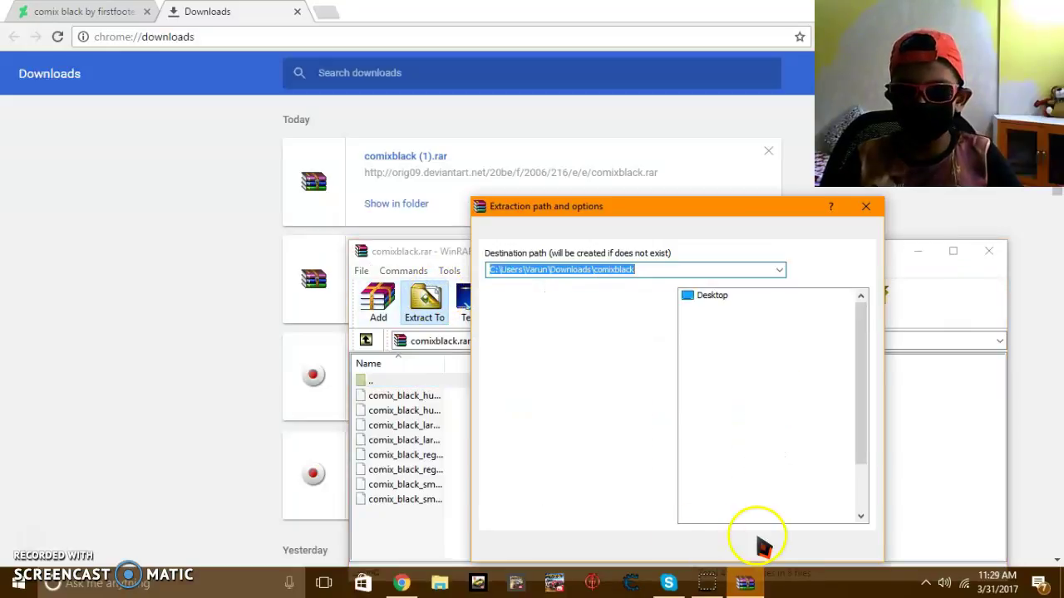
click(725, 321)
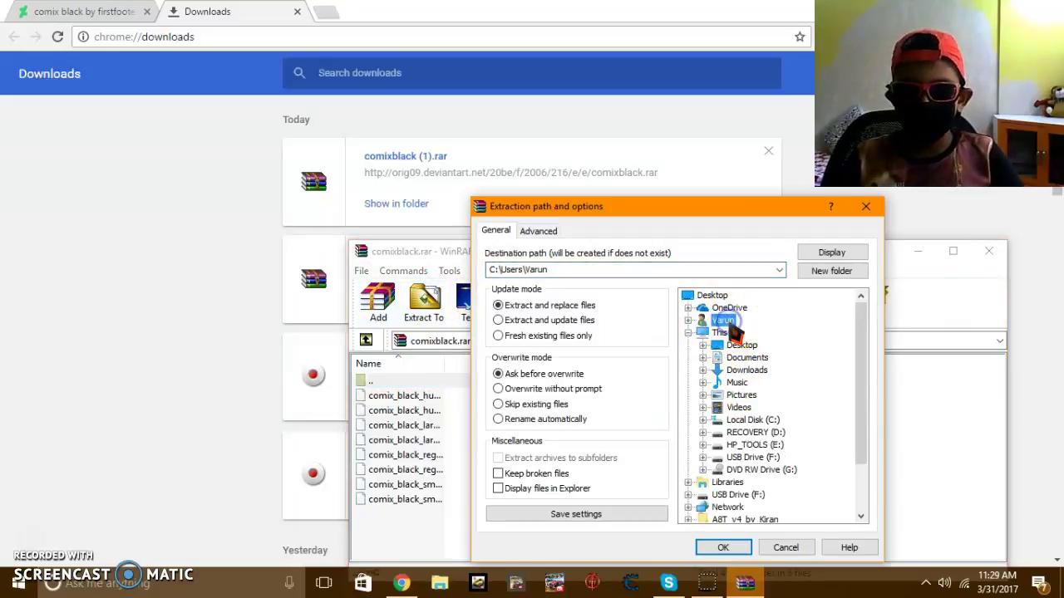
click(723, 548)
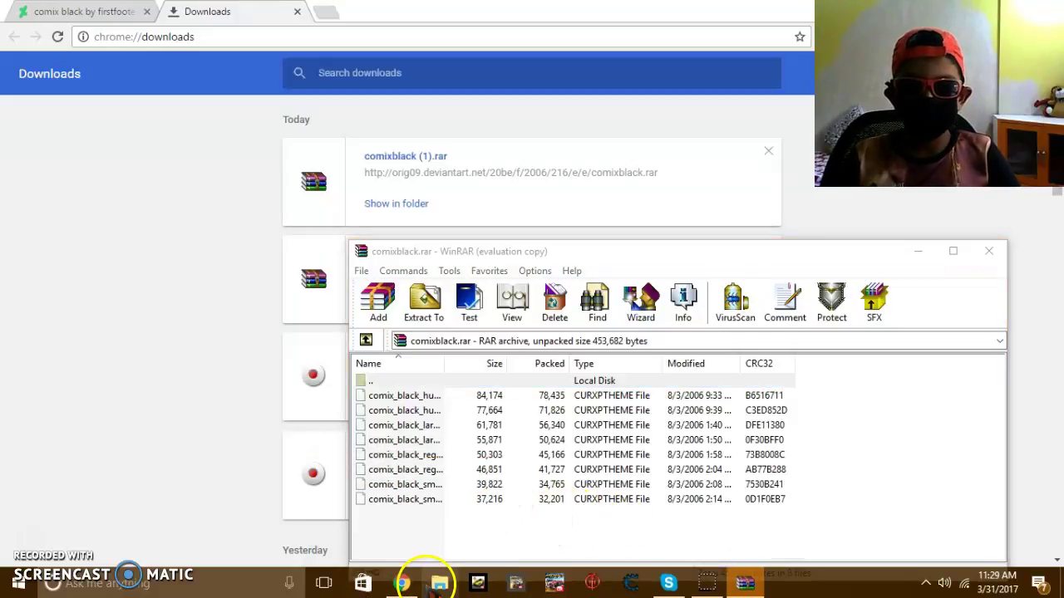
click(438, 584)
mouse_move(401, 581)
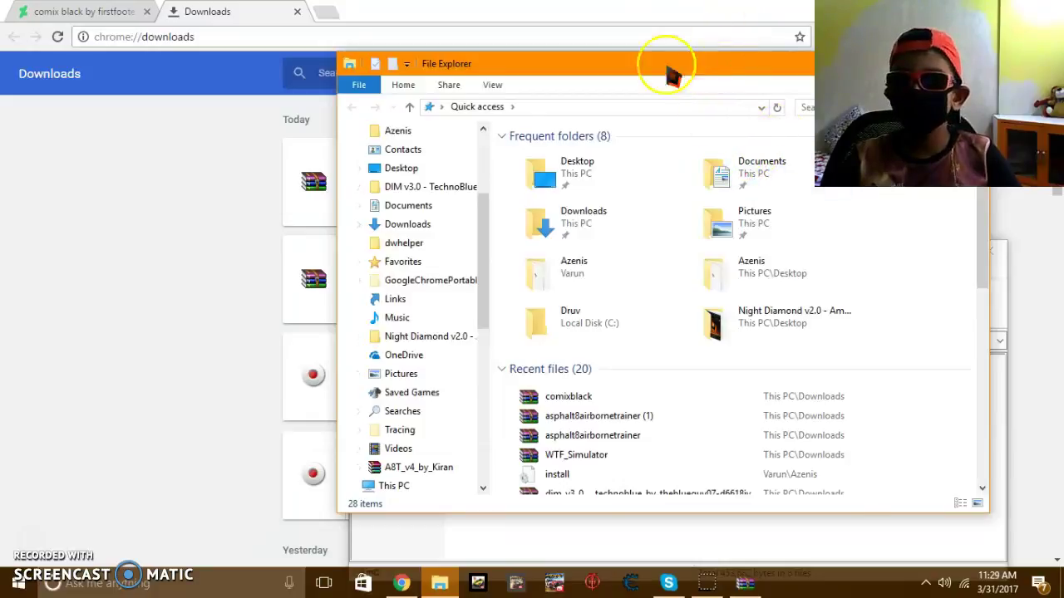
drag(671, 77, 637, 90)
click(728, 89)
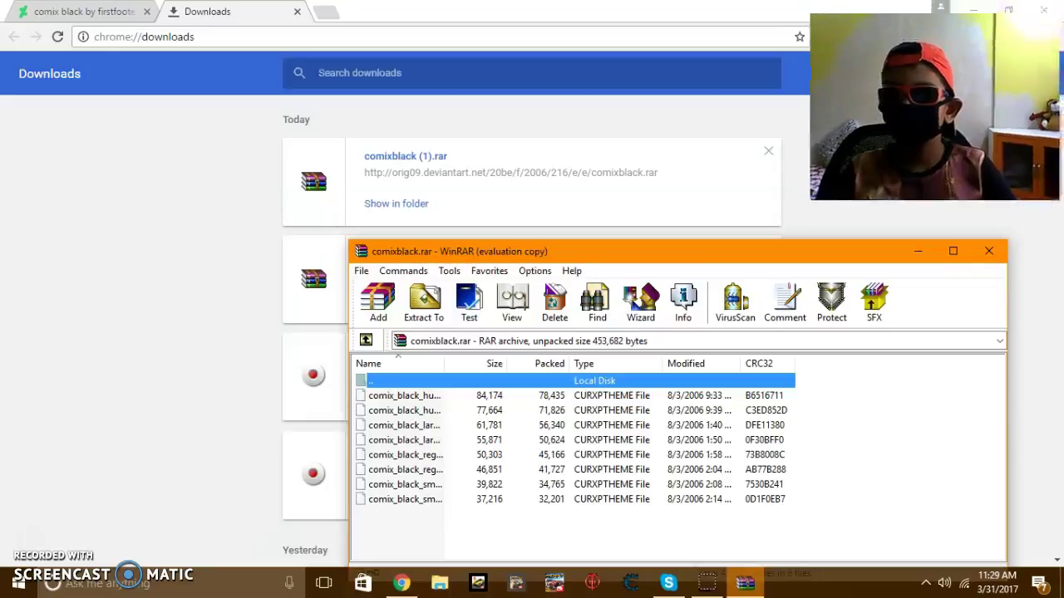
Minimize the browser and try to copy the parent-folder entry from the WinRAR file list onto the desktop.
click(977, 13)
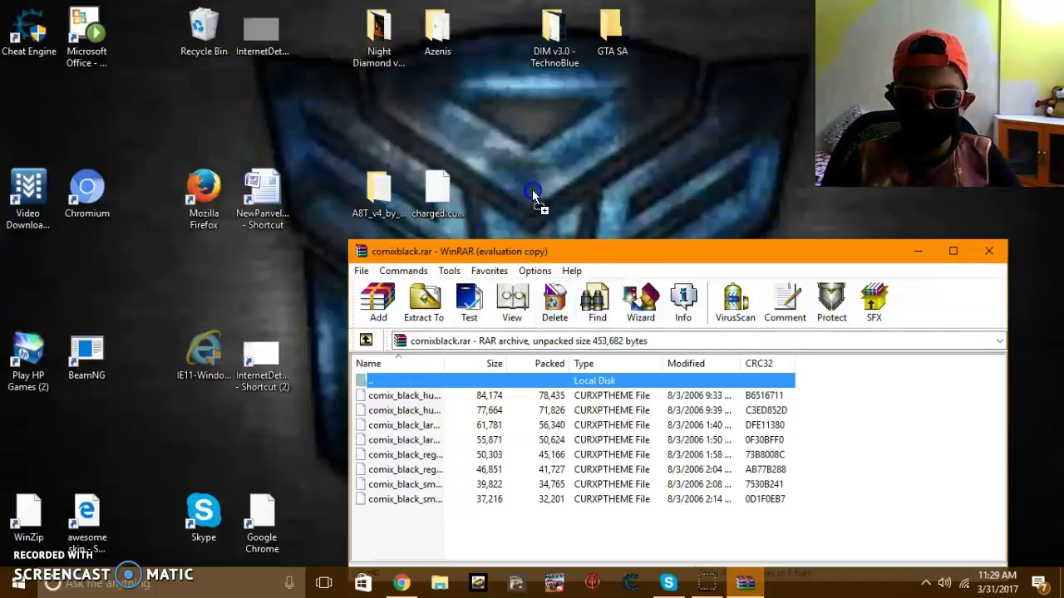
drag(532, 190, 534, 177)
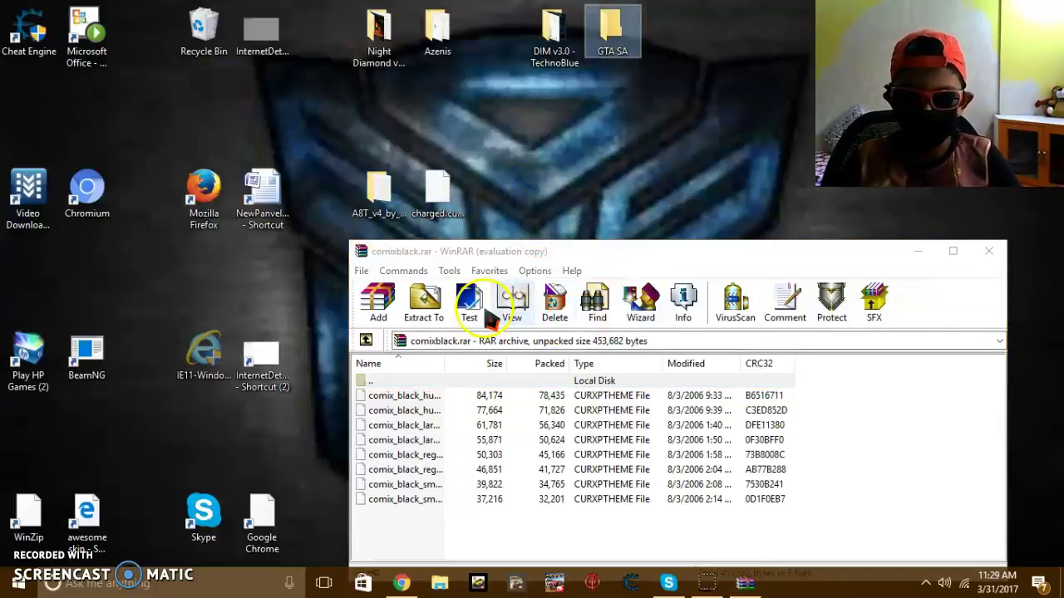
drag(463, 384, 480, 269)
drag(533, 173, 538, 191)
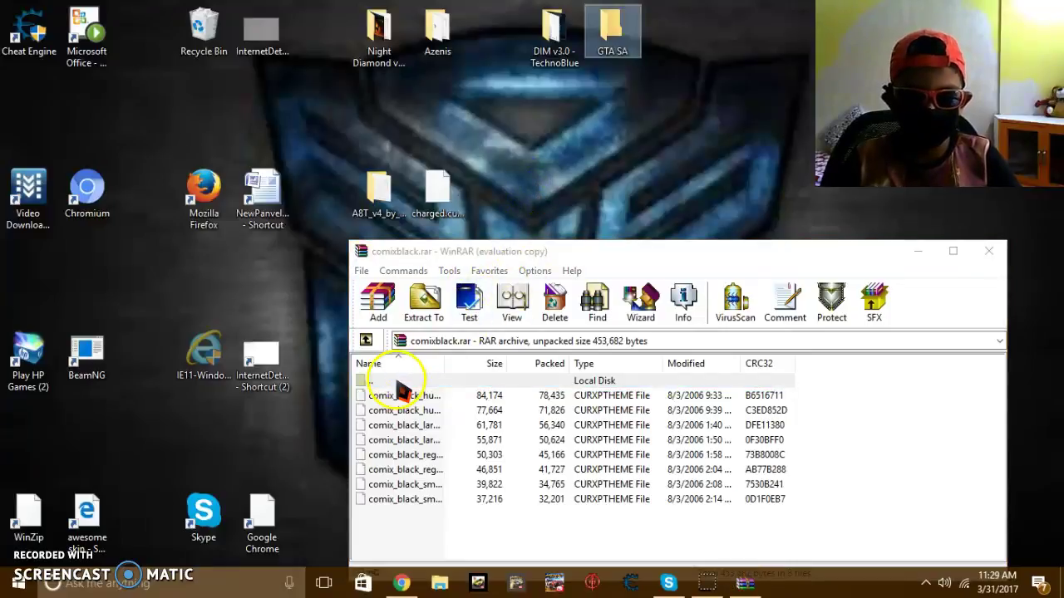
Open the user's profile folder in File Explorer and look for the extracted comix_black cursor theme files.
double_click(434, 584)
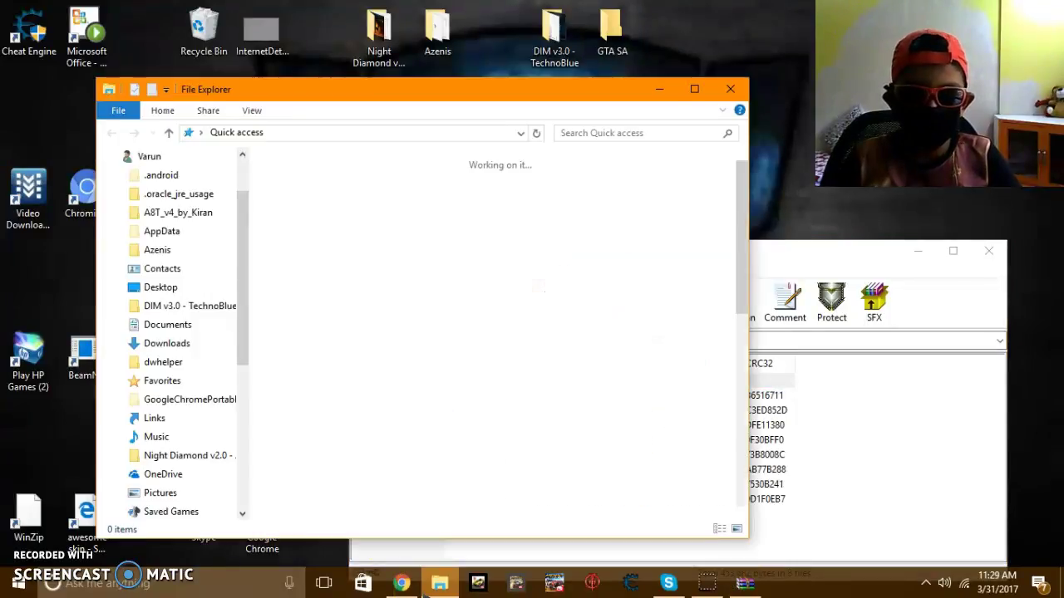
scroll(150, 316, down, 5)
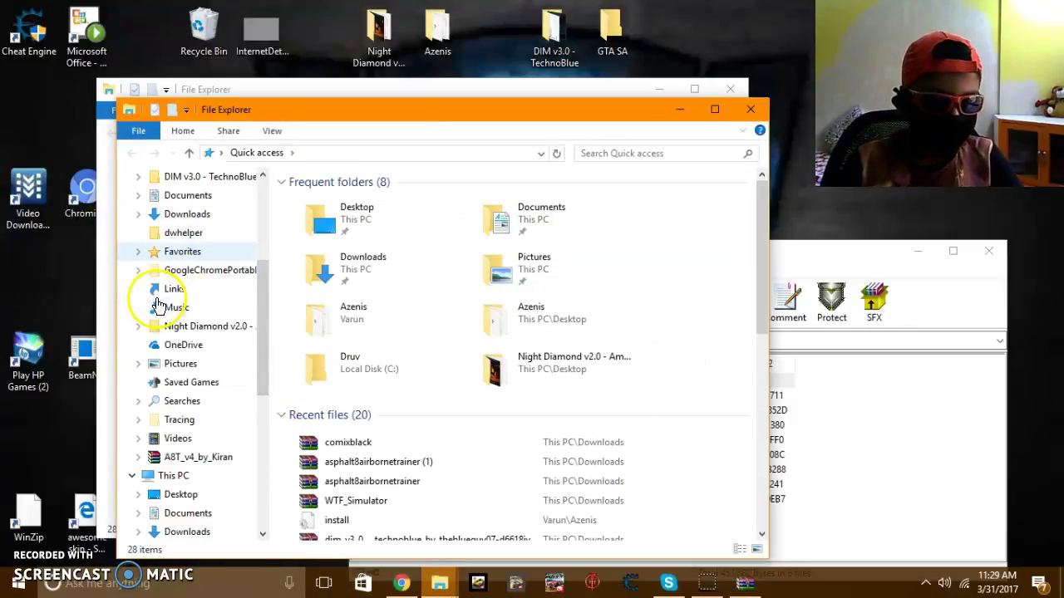
scroll(166, 422, down, 3)
scroll(166, 421, up, 10)
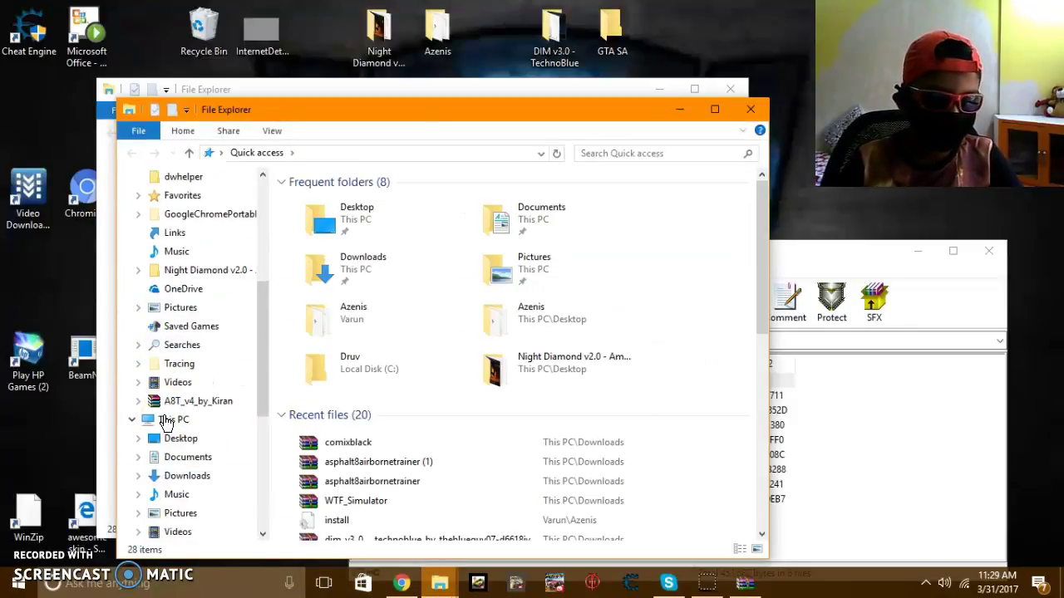
click(174, 243)
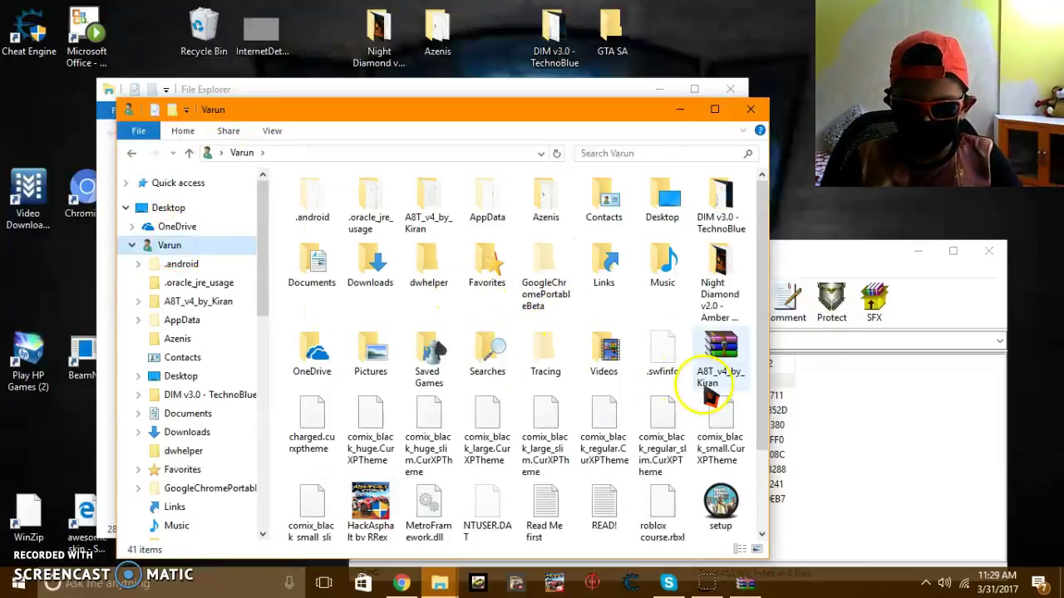
scroll(502, 412, down, 1)
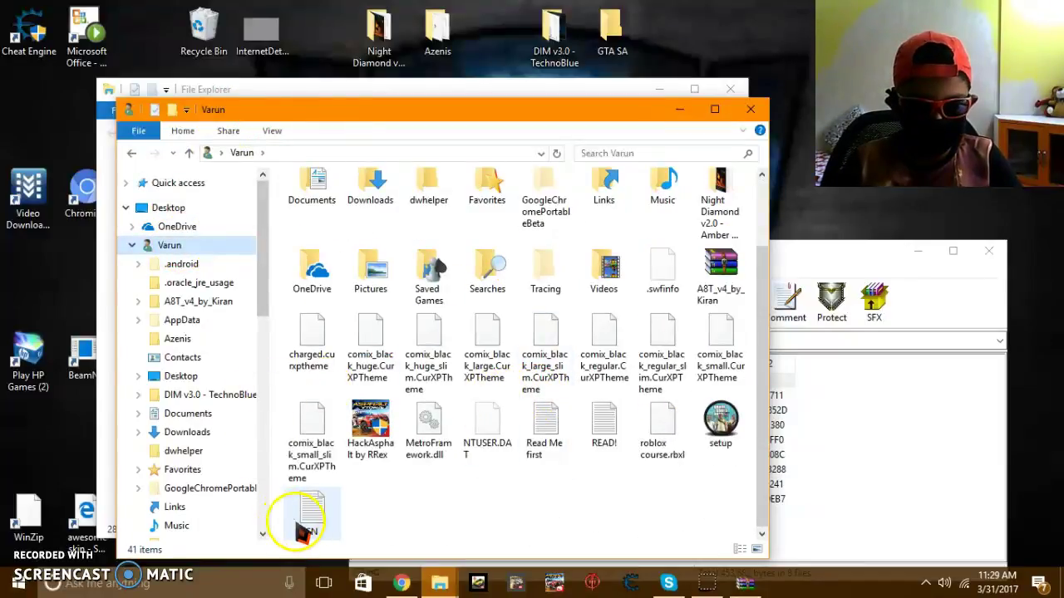
Try to open the comix_black_small_slim.CurXPTheme file and dismiss the app chooser.
click(317, 427)
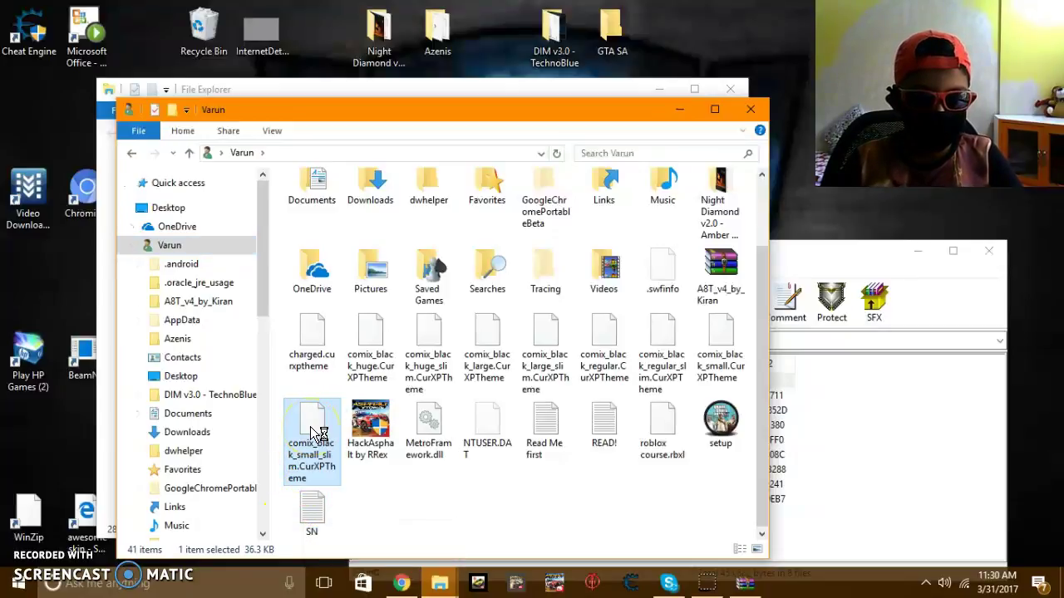
double_click(316, 437)
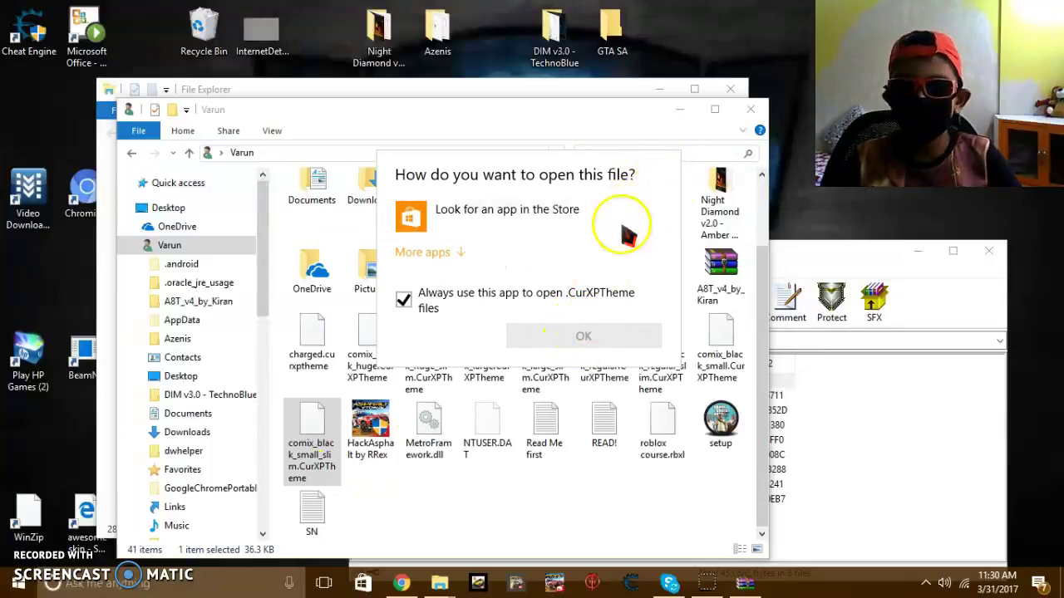
click(594, 528)
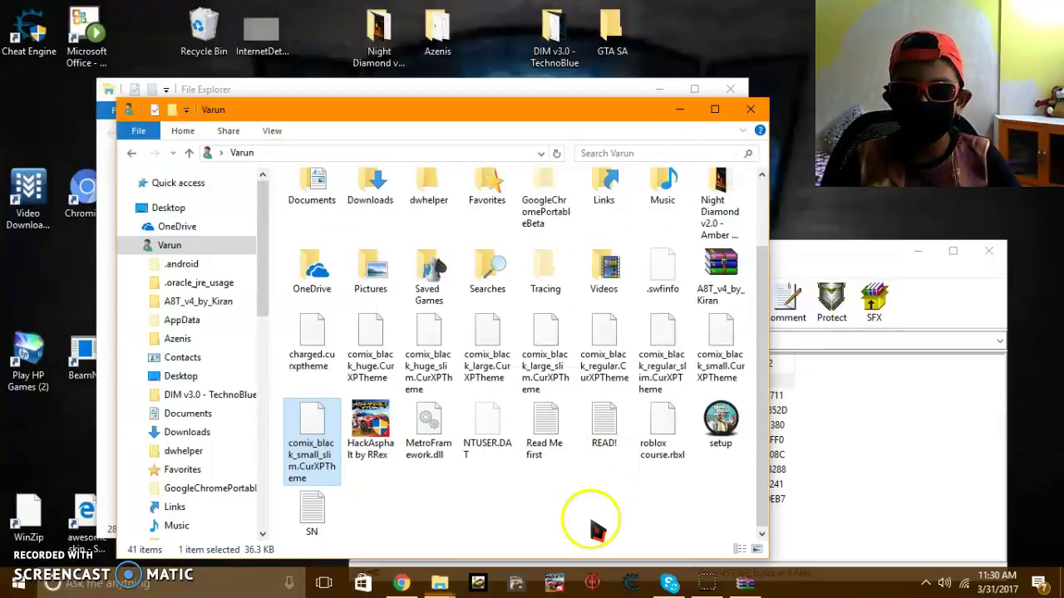
Open the Azenis cursor folder and install the cursor set through its install setup information file.
click(206, 341)
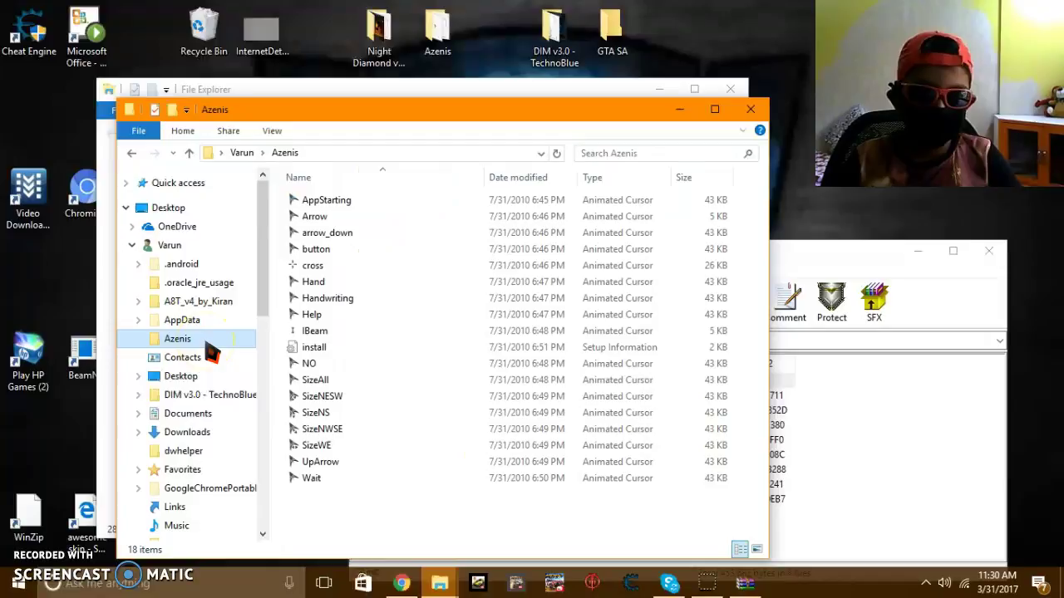
click(295, 349)
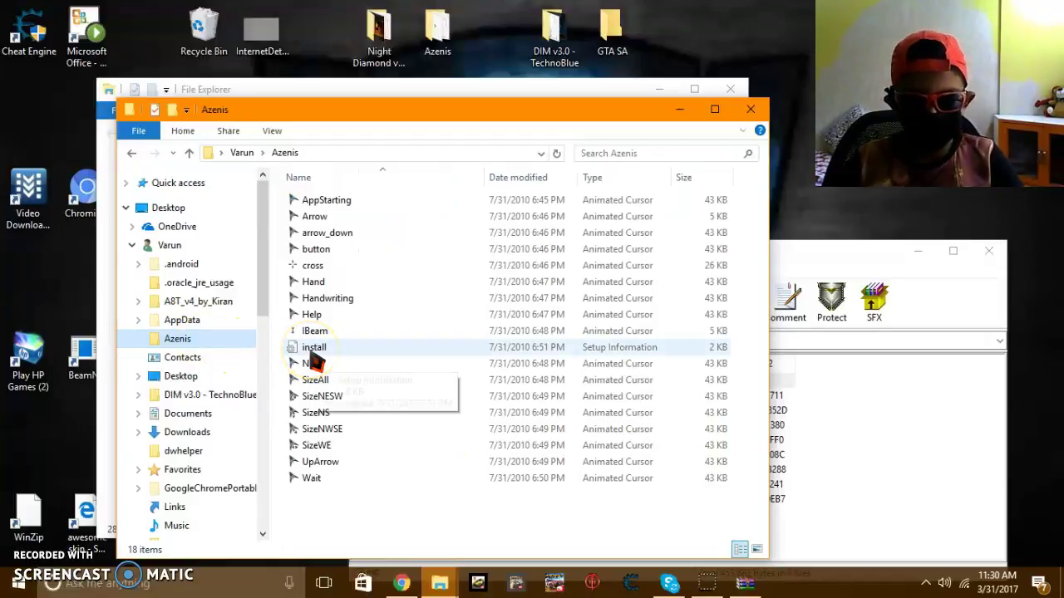
click(316, 206)
click(320, 236)
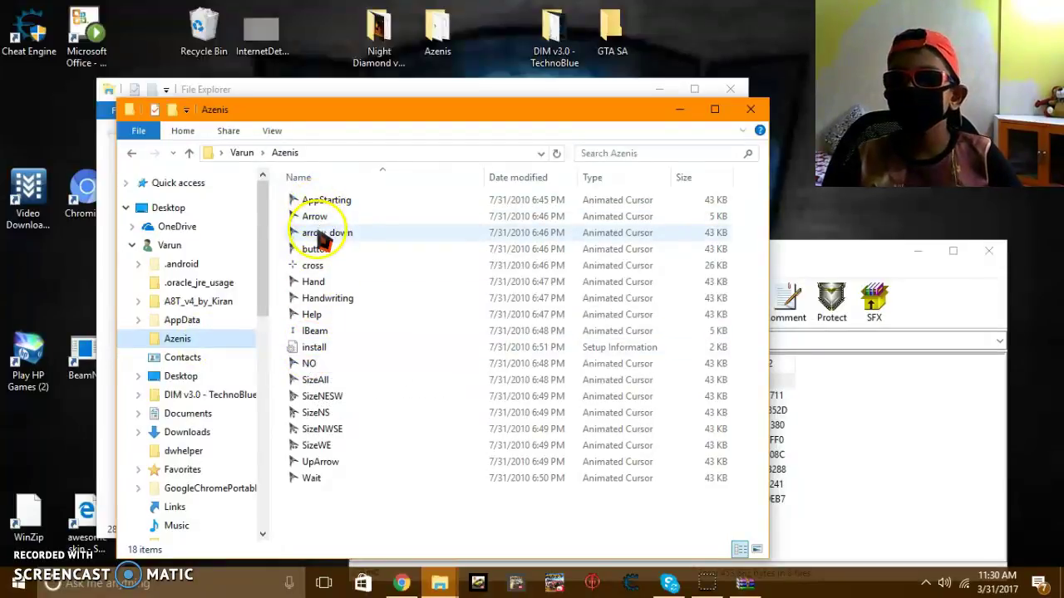
right_click(361, 354)
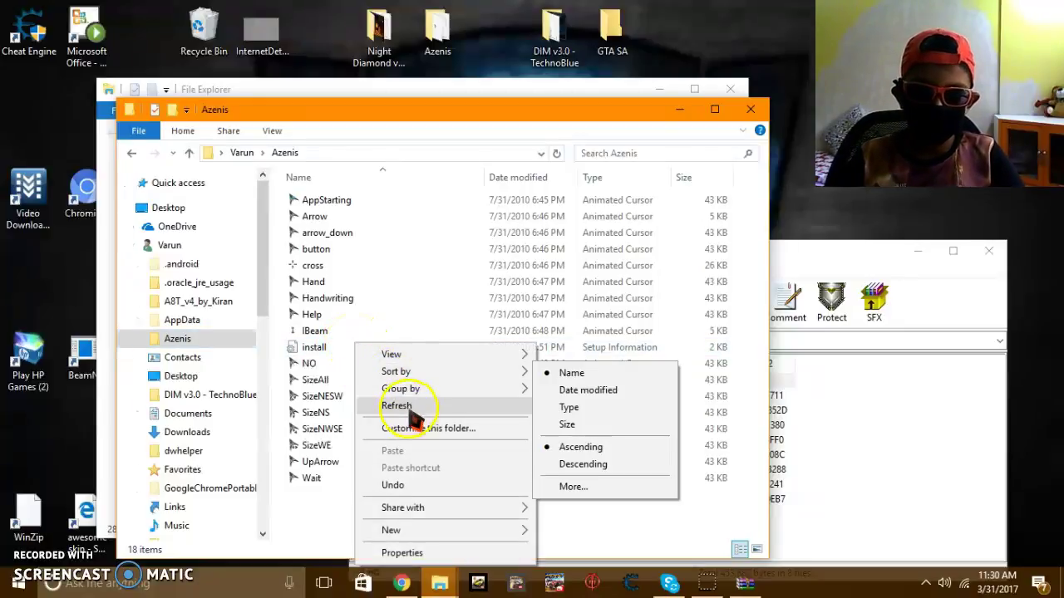
right_click(351, 345)
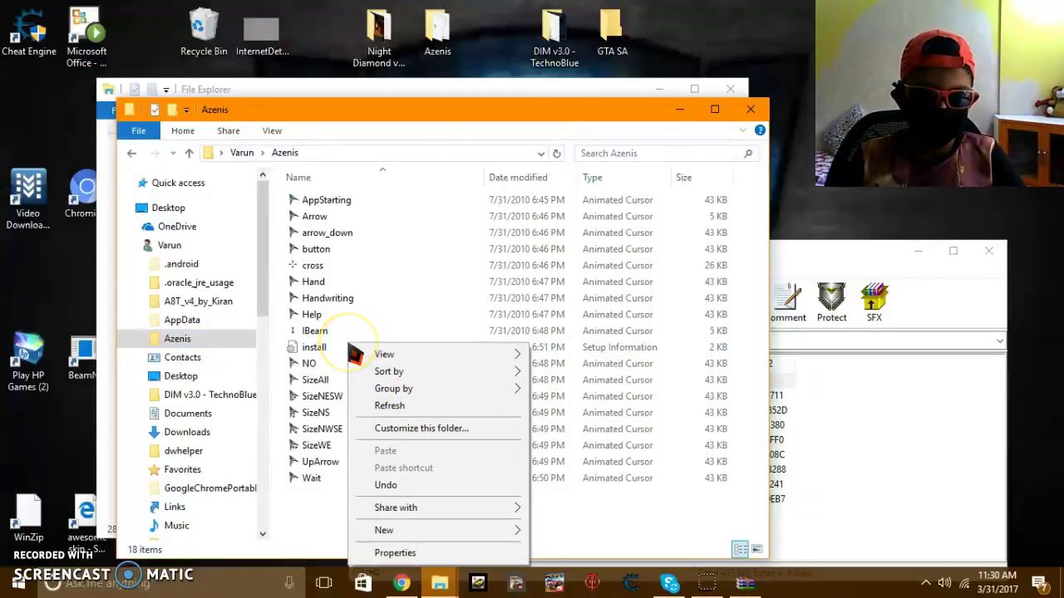
click(330, 350)
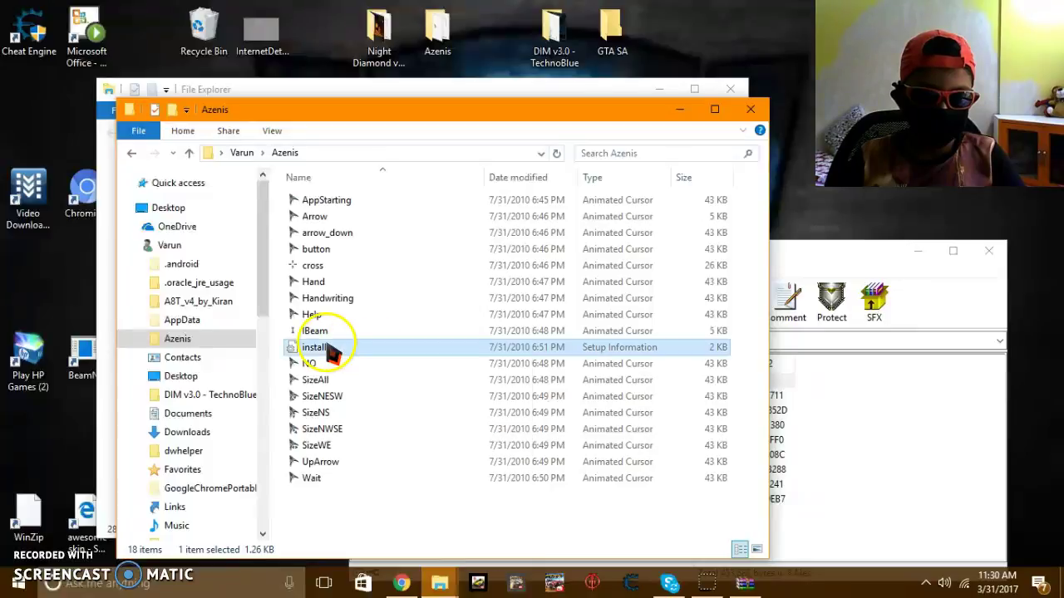
right_click(380, 353)
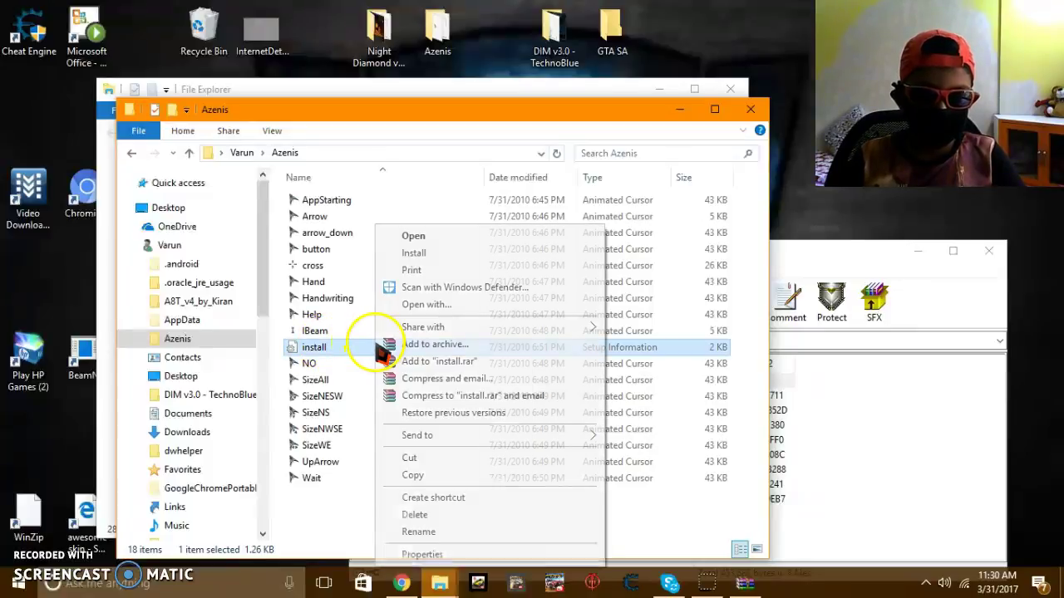
click(435, 258)
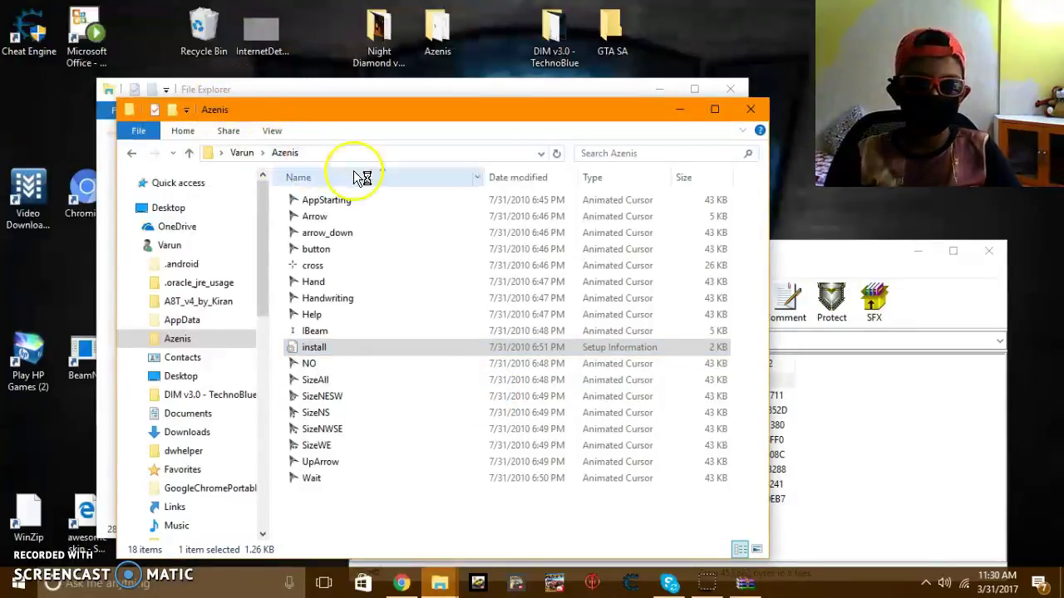
Close both File Explorer windows and the WinRAR window.
click(750, 113)
click(736, 93)
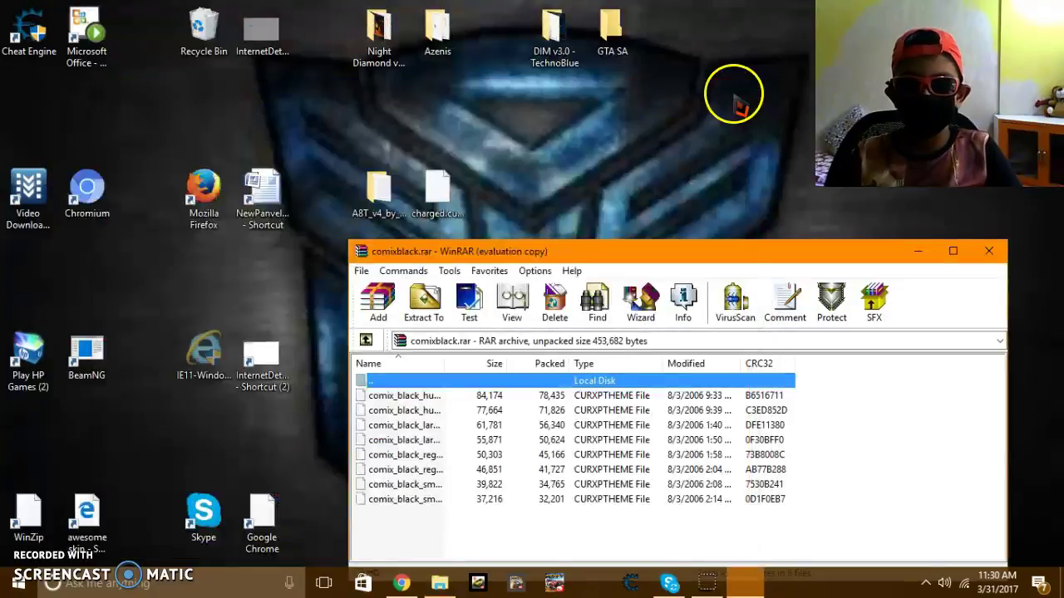
click(989, 251)
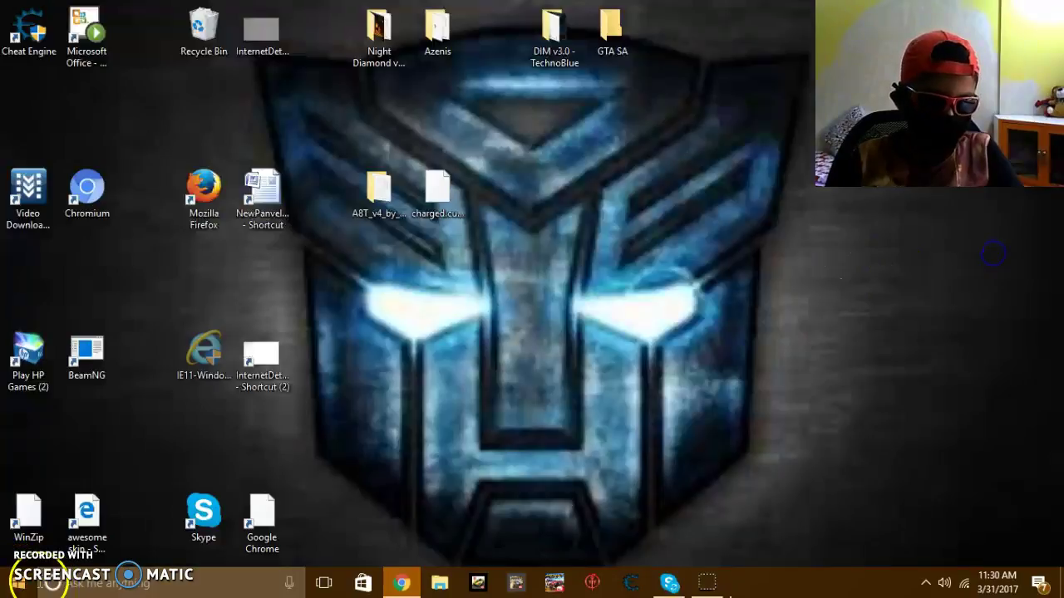
Search Windows for "contro", open the Control Panel and reduce its window's height.
click(18, 584)
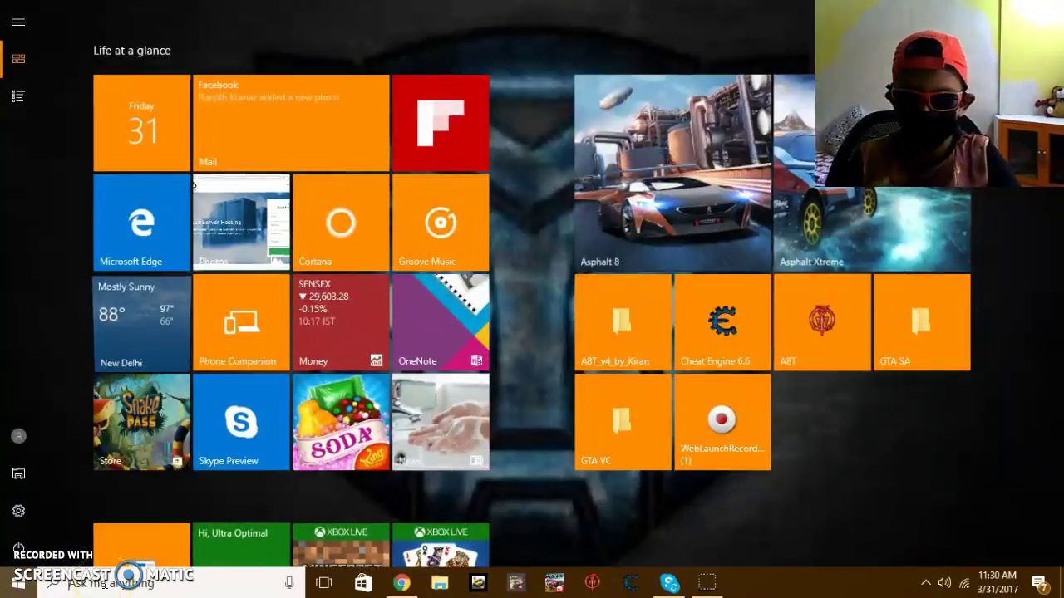
click(103, 582)
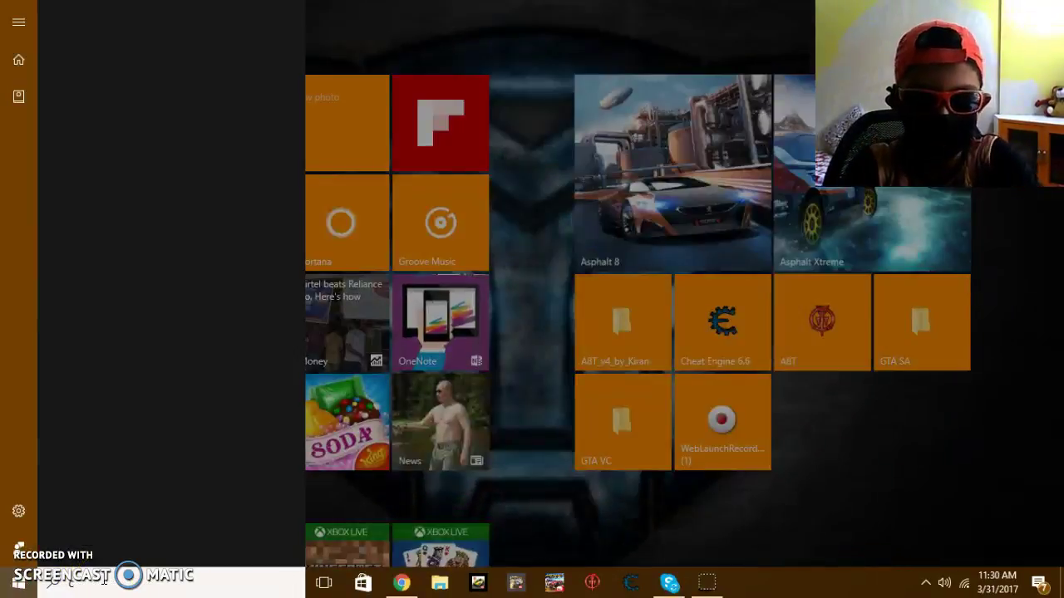
text(c)
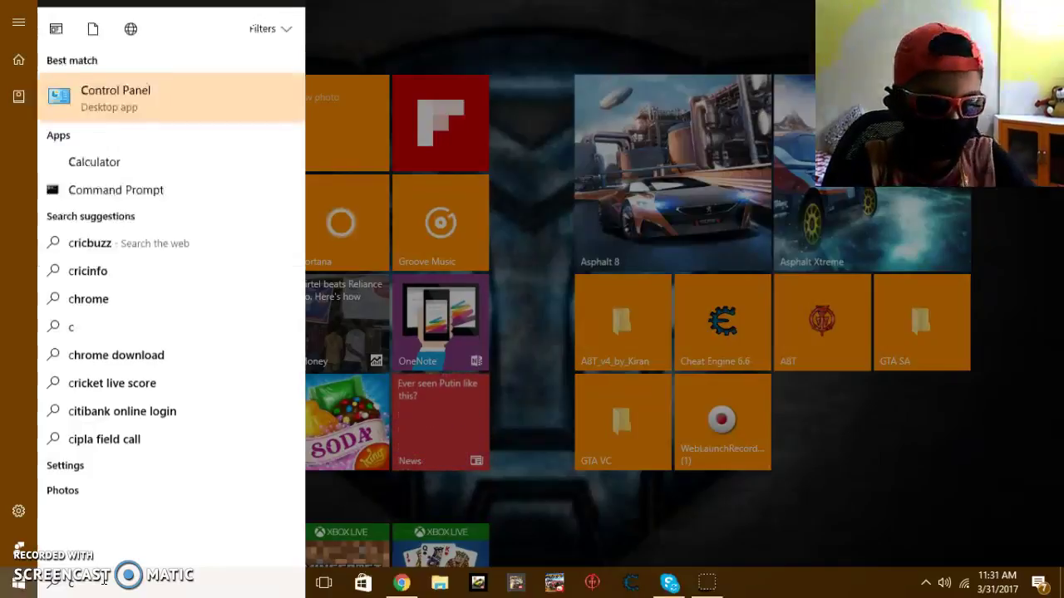
text(ont)
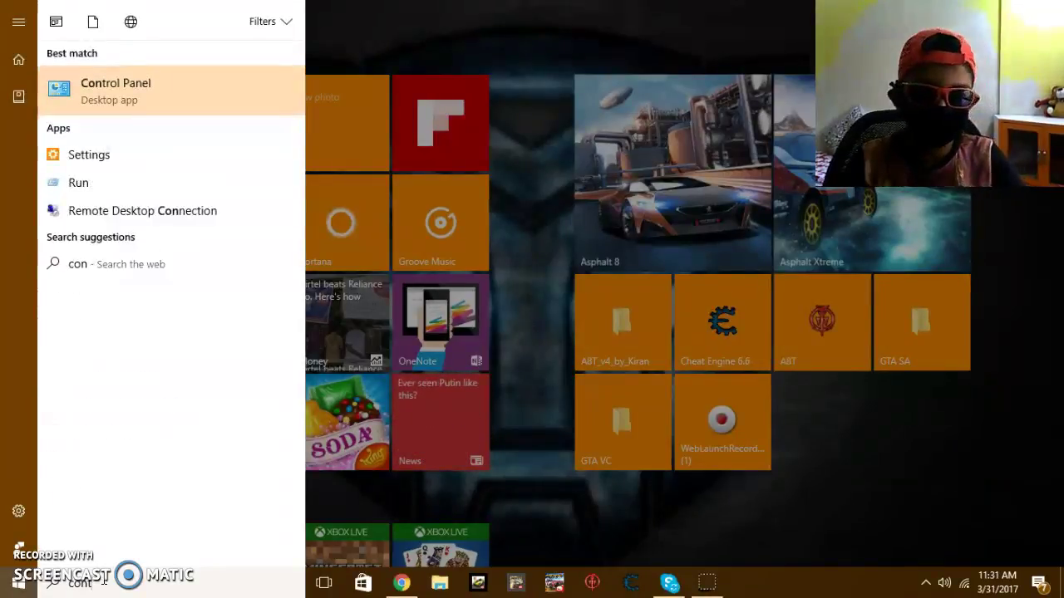
text(ro)
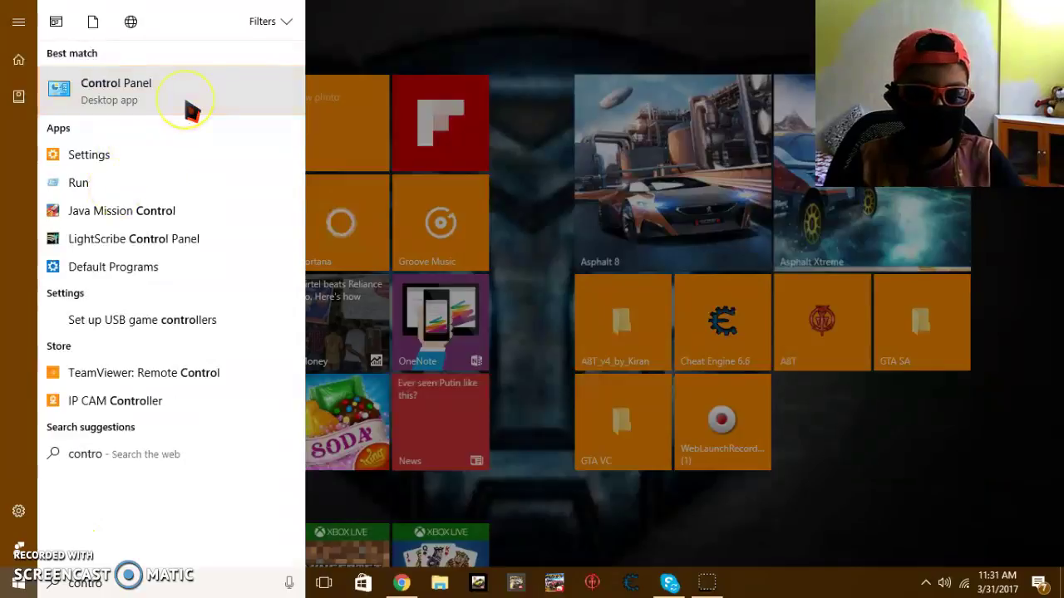
click(191, 110)
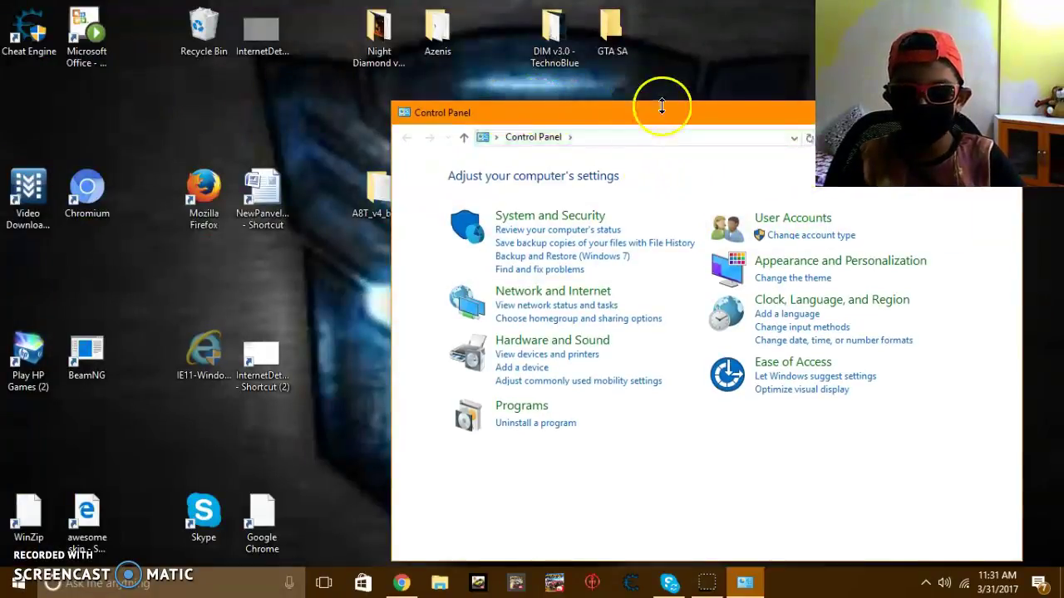
drag(665, 105, 594, 212)
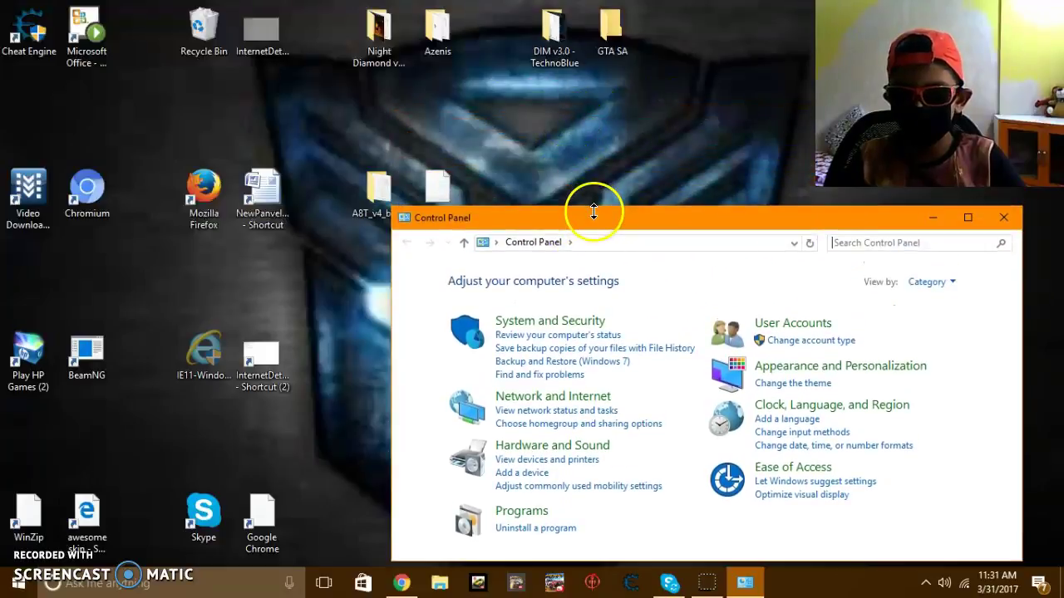
Search the Control Panel for "mouse" and open the pointer settings in Mouse Properties.
click(950, 243)
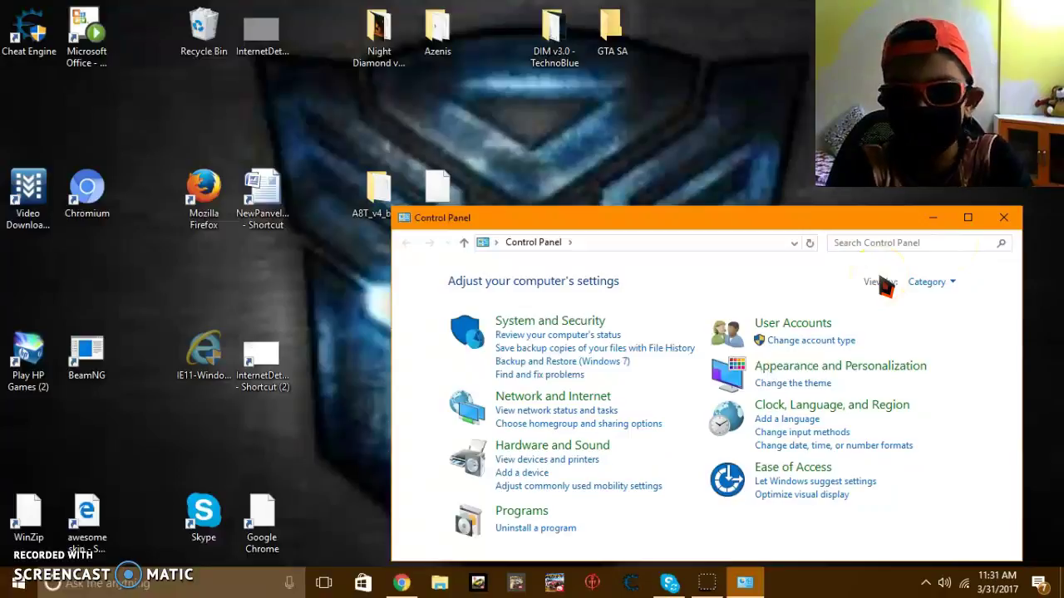
text(mouse)
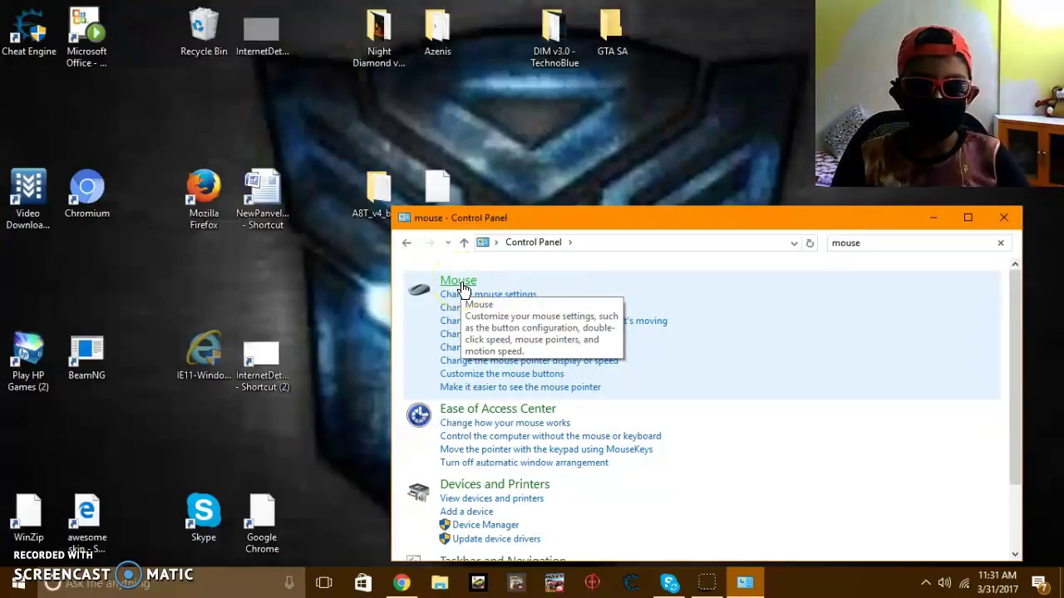
click(469, 296)
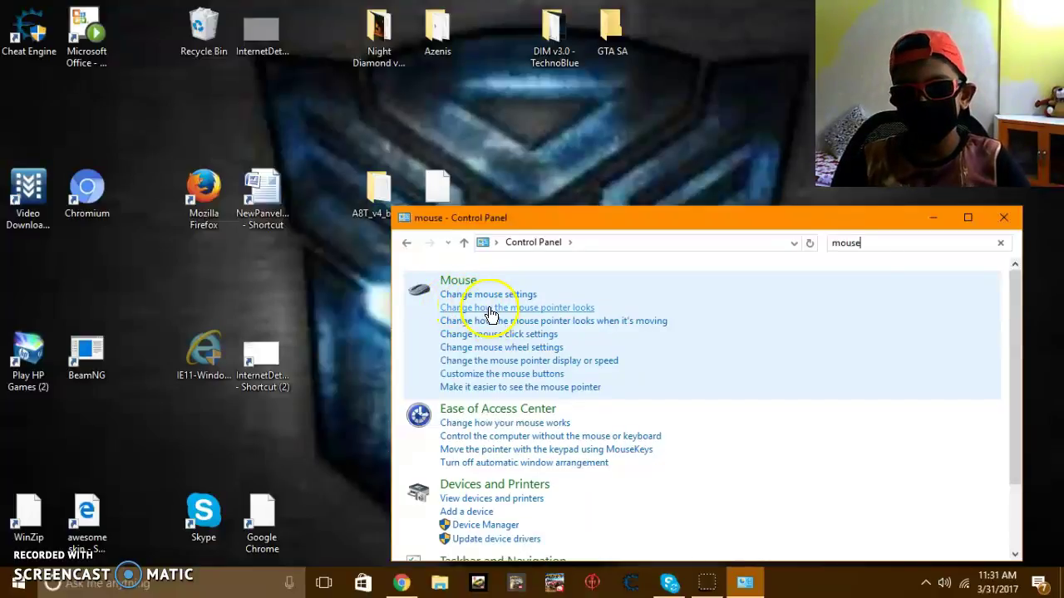
click(490, 309)
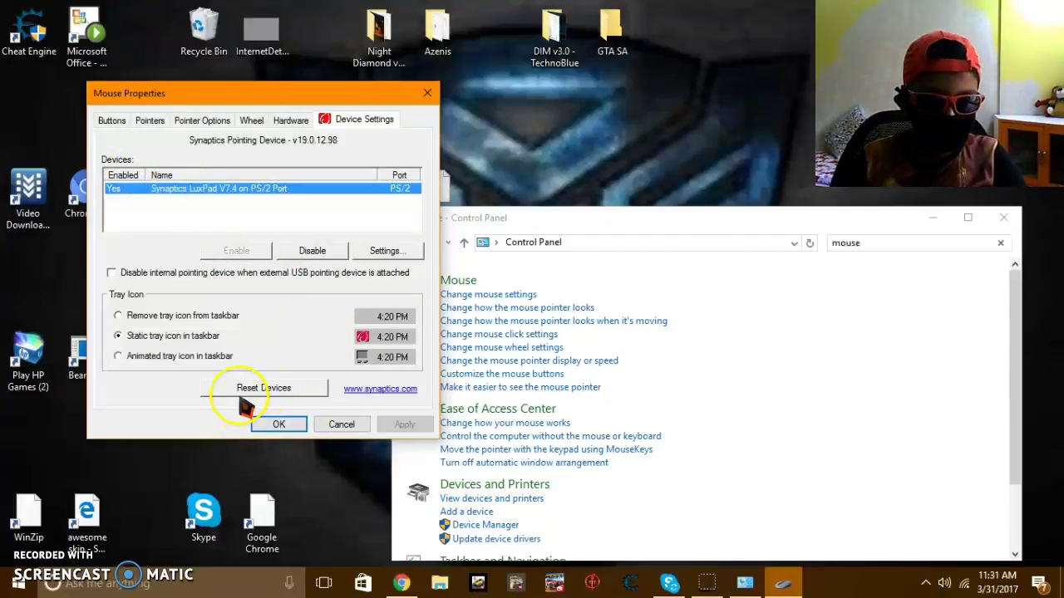
click(150, 123)
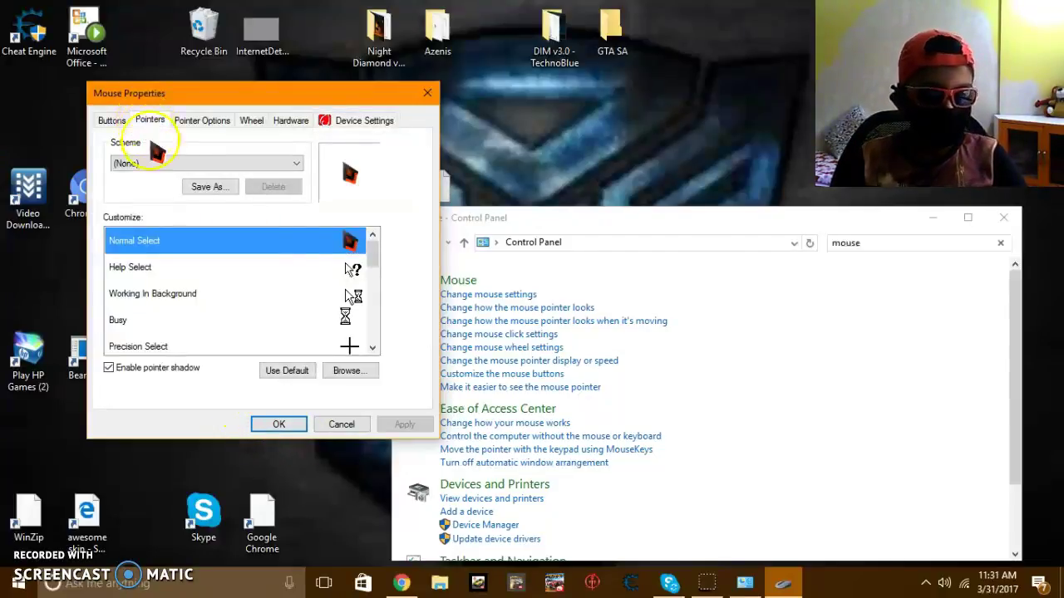
Assign [TB] Alternate Select v3.0 from the profile's DIM v3.0 - TechnoBlue folder to the Normal Select pointer and apply it.
click(346, 374)
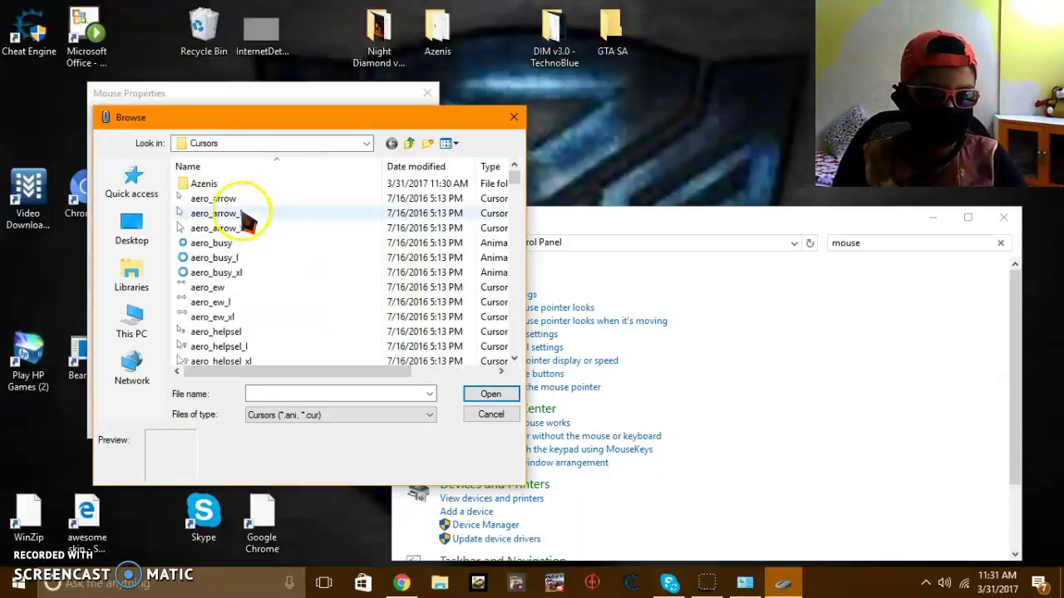
click(141, 246)
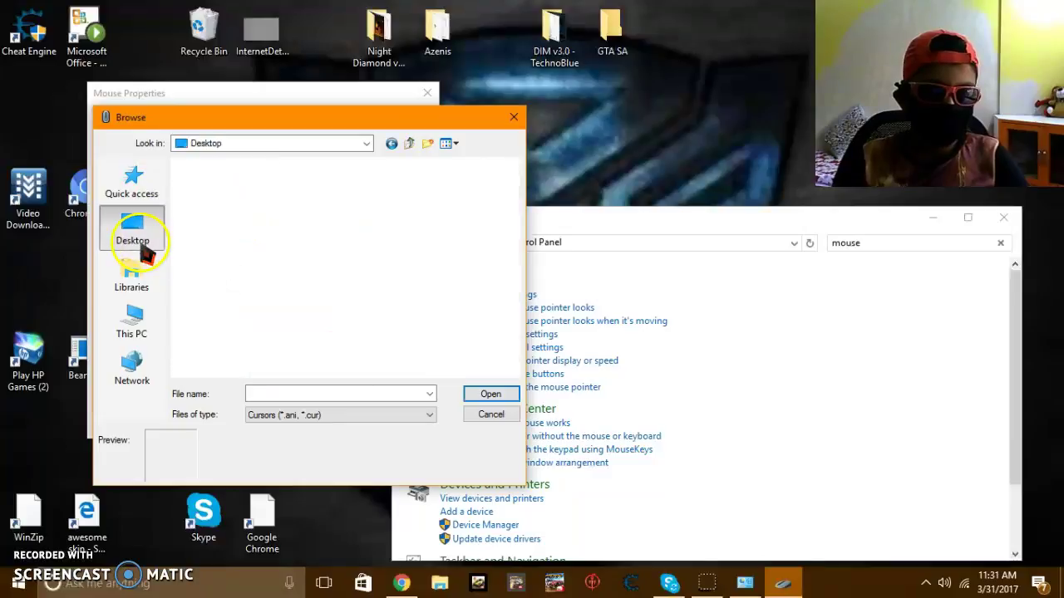
double_click(310, 219)
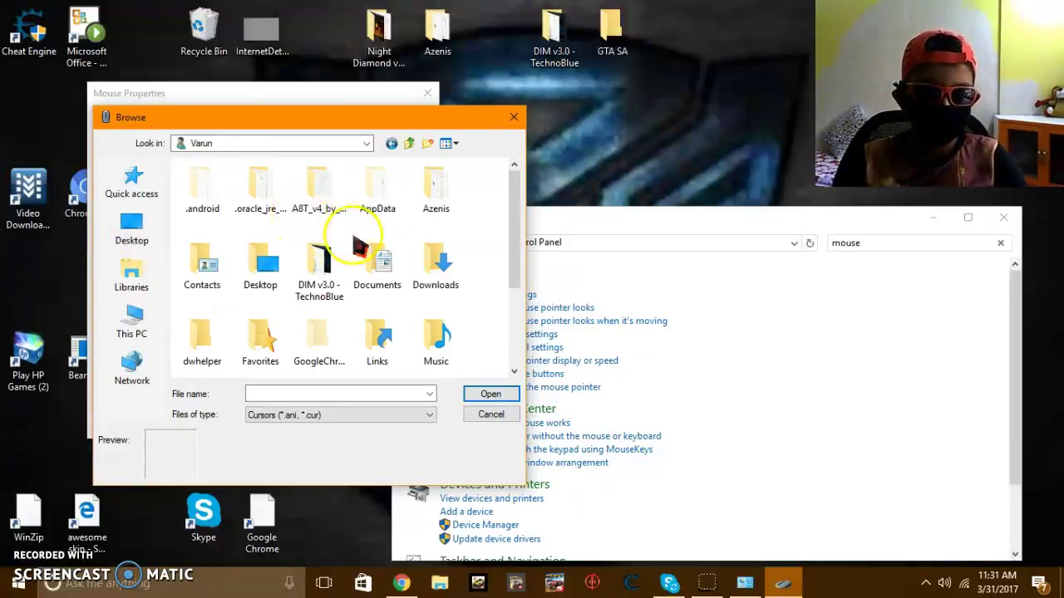
scroll(366, 243, down, 2)
scroll(374, 251, up, 2)
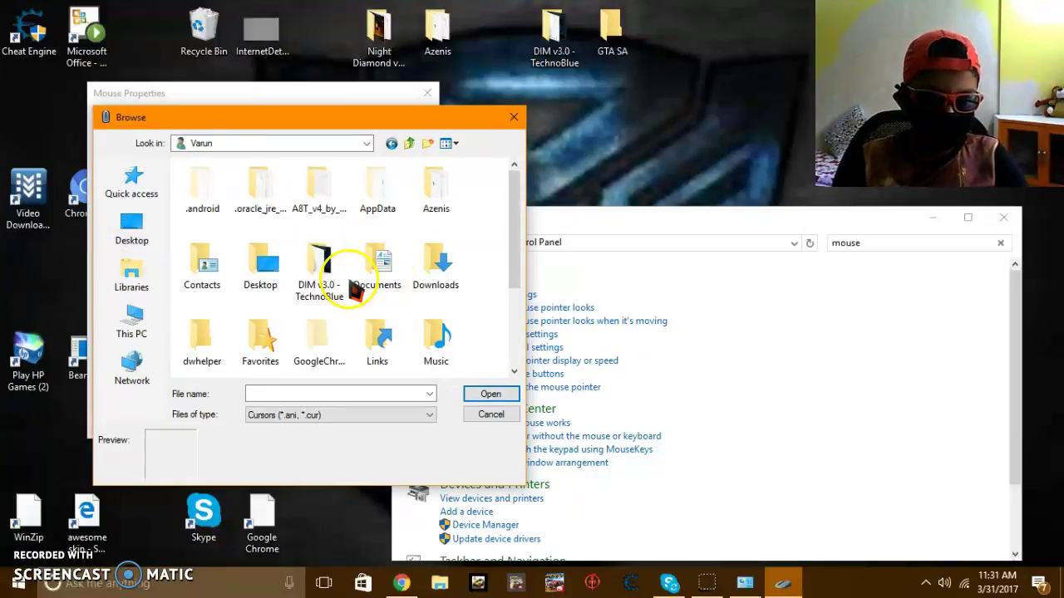
double_click(326, 283)
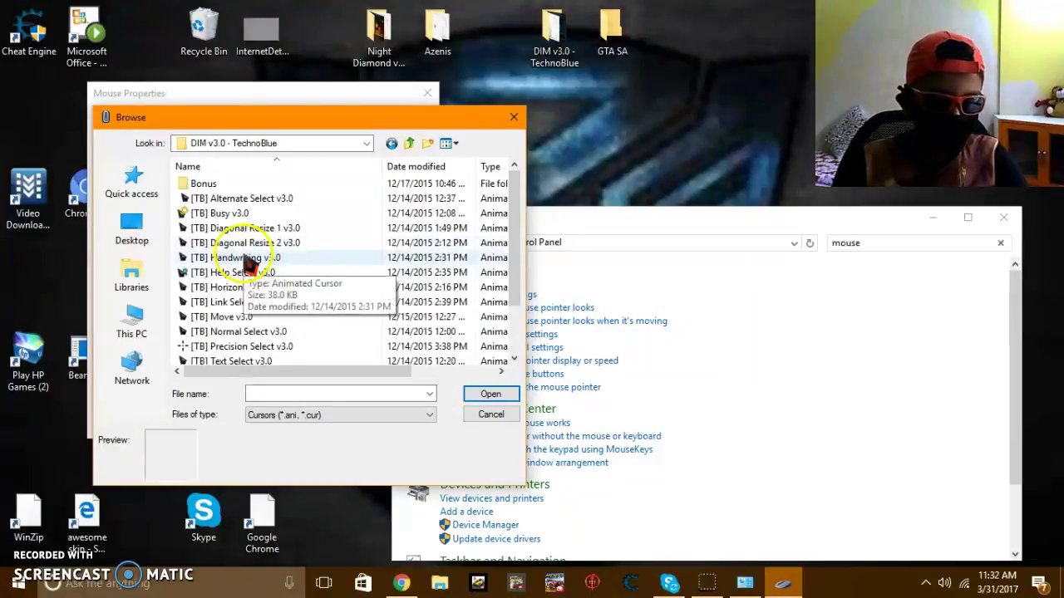
click(220, 199)
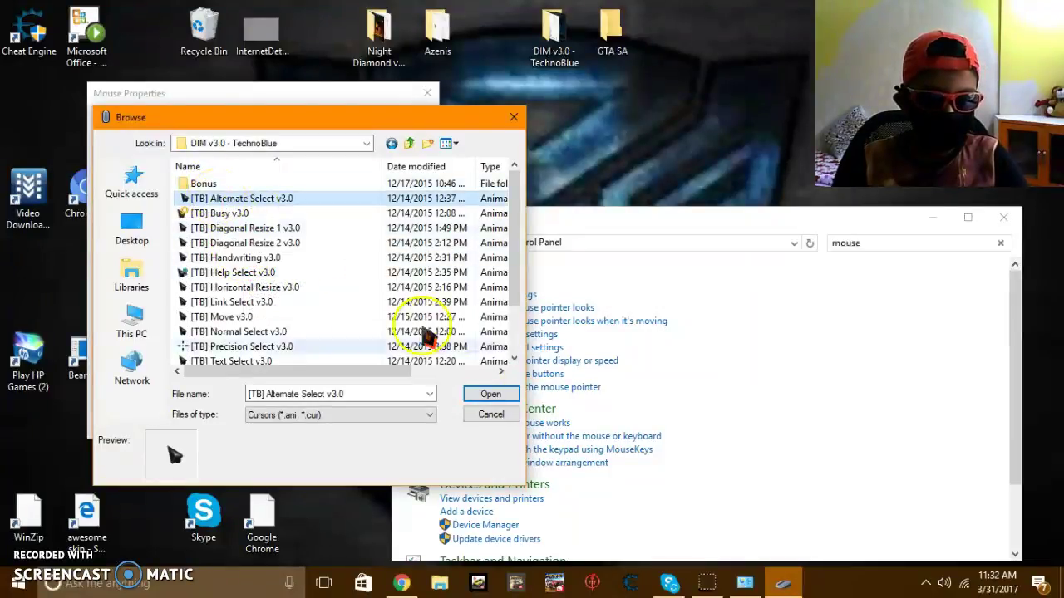
click(497, 396)
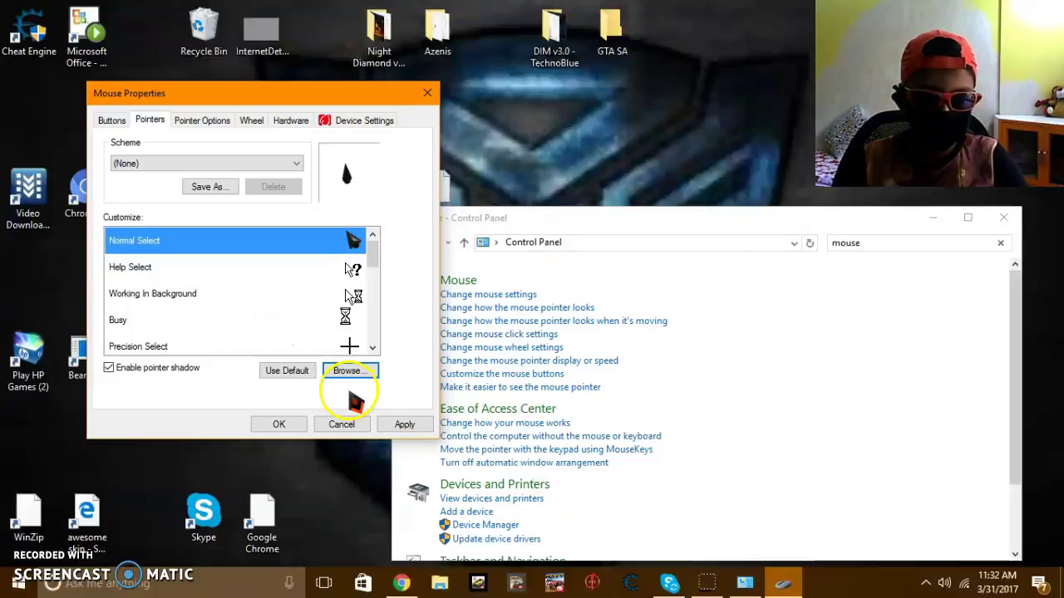
click(393, 426)
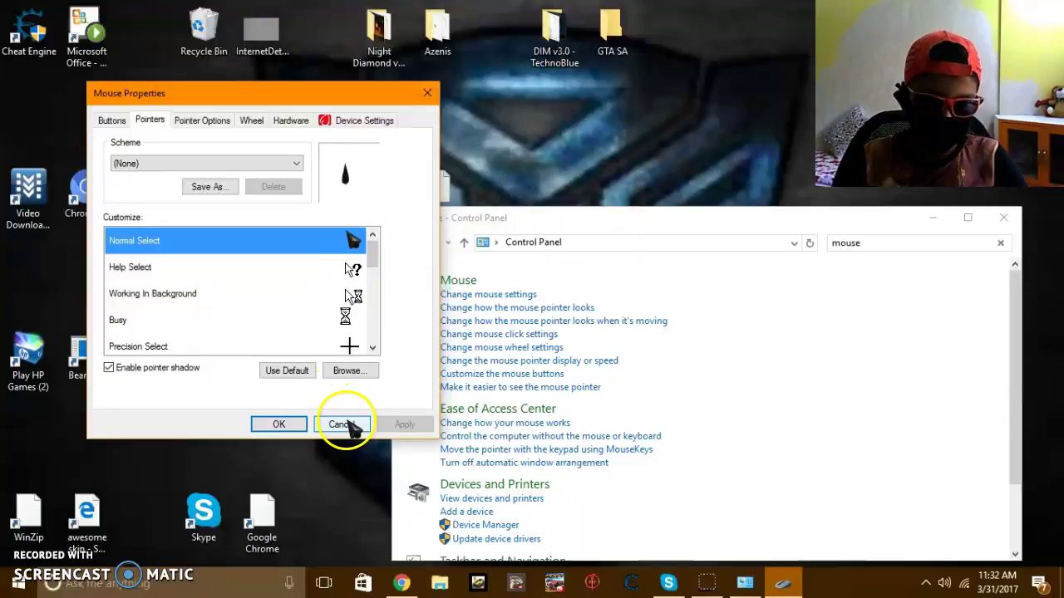
Assign [AO] Busy v2.0 from the profile's Night Diamond v2.0 - Amber Orange folder to the Normal Select pointer and apply it.
click(363, 368)
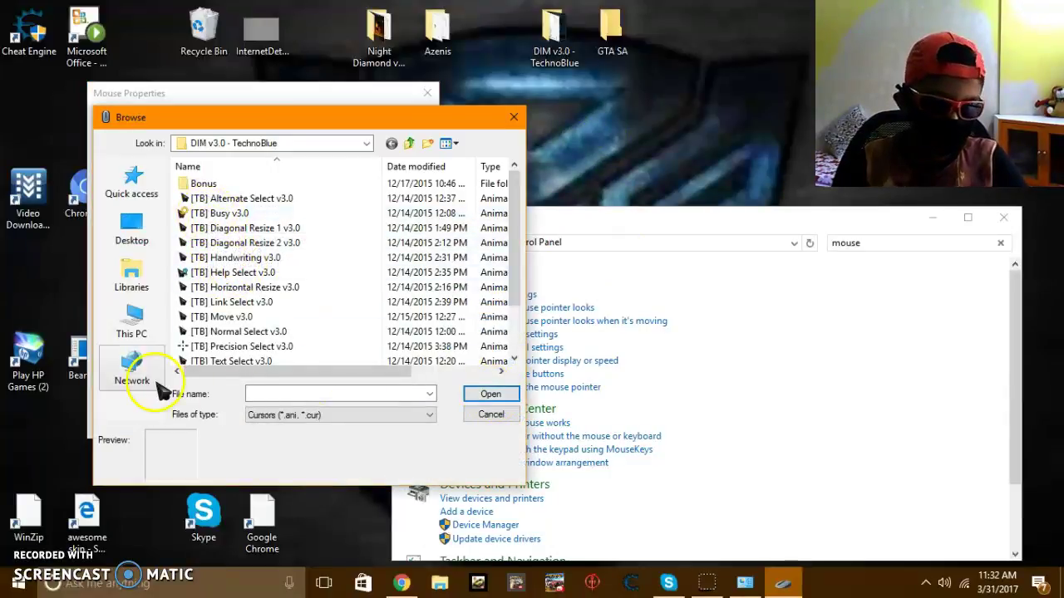
click(138, 239)
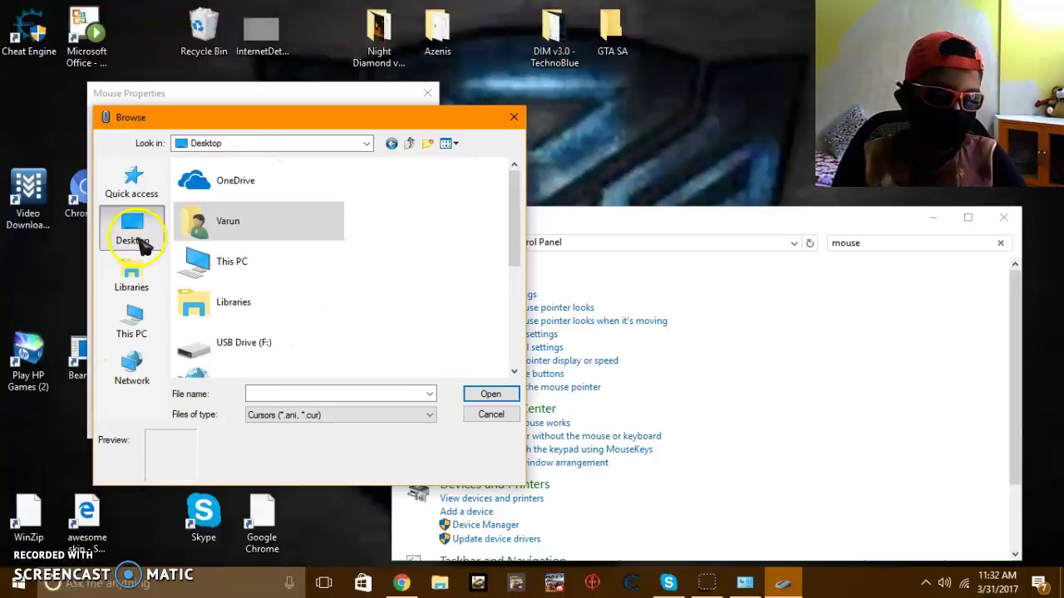
double_click(249, 221)
scroll(336, 287, down, 2)
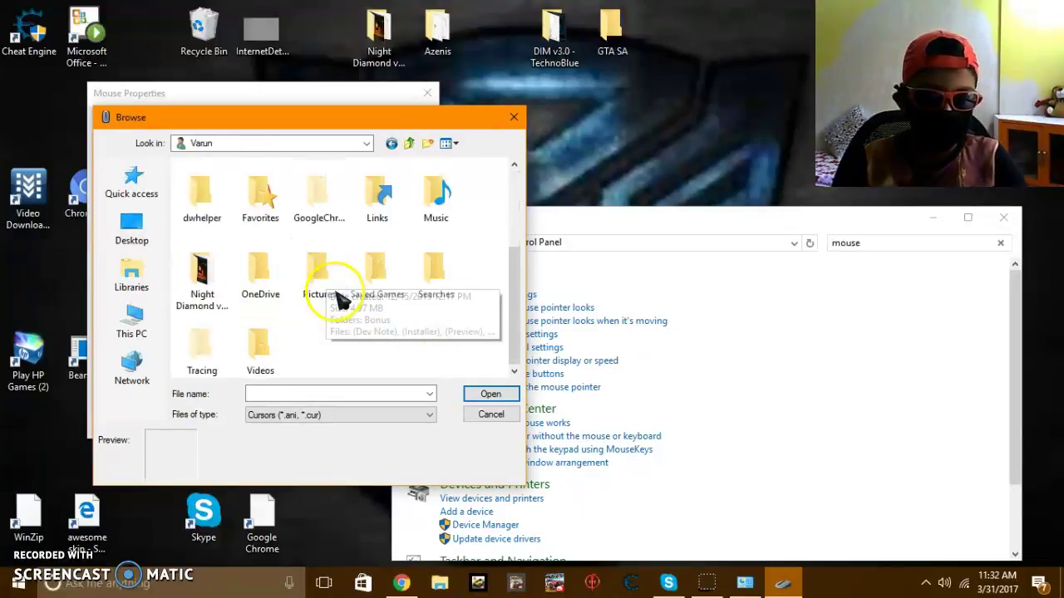
double_click(202, 283)
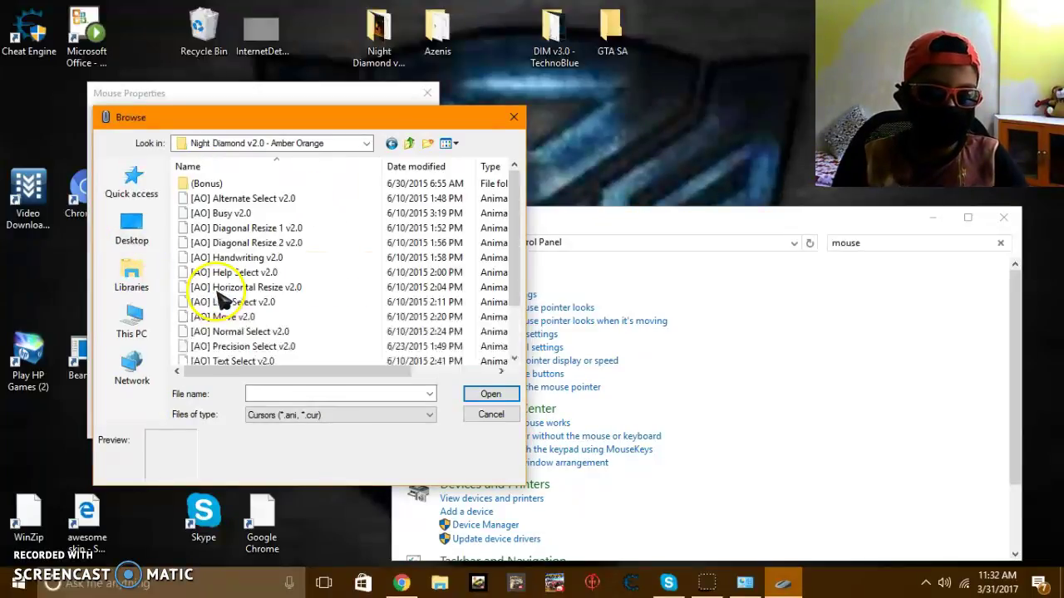
click(223, 214)
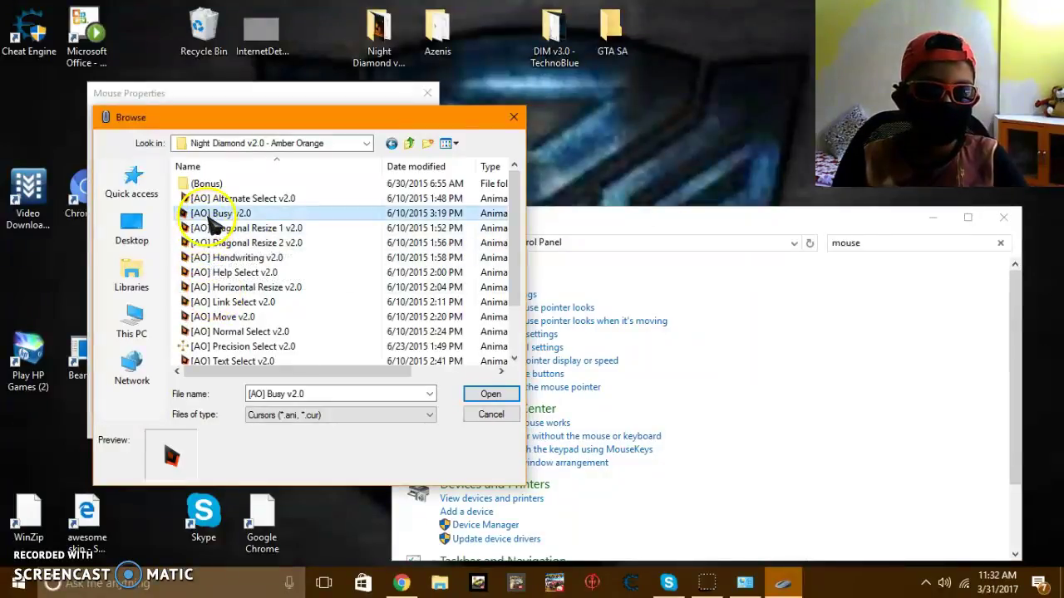
click(492, 394)
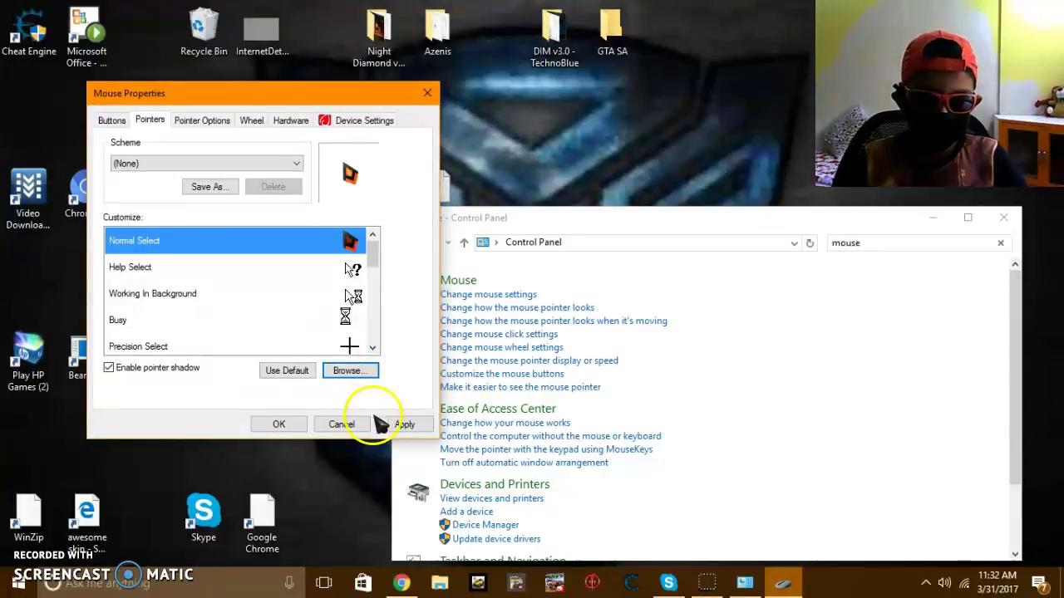
Close Mouse Properties and the Control Panel window.
click(427, 92)
click(1003, 217)
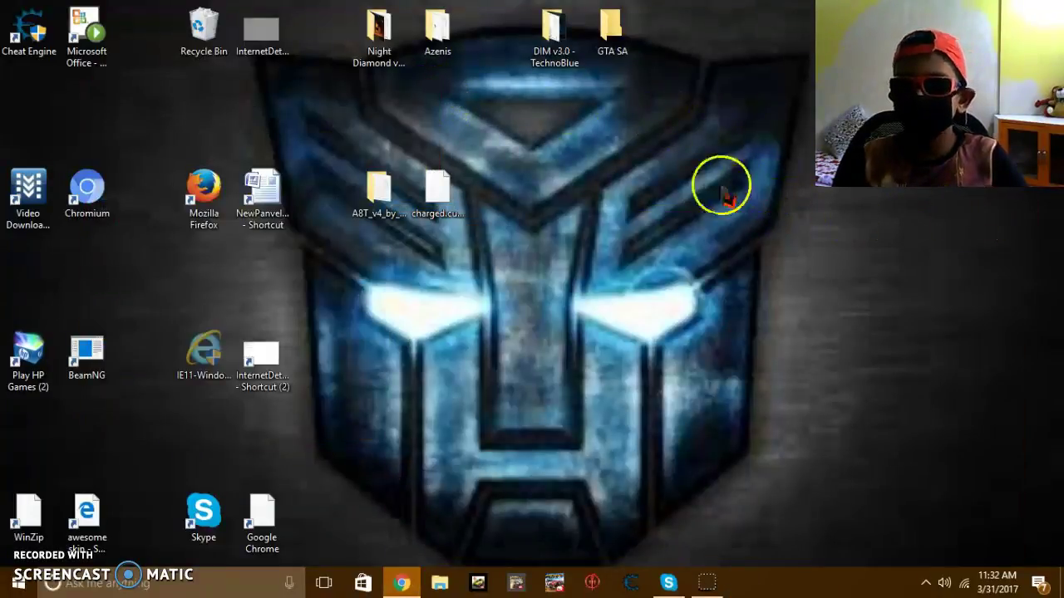
click(555, 324)
click(554, 327)
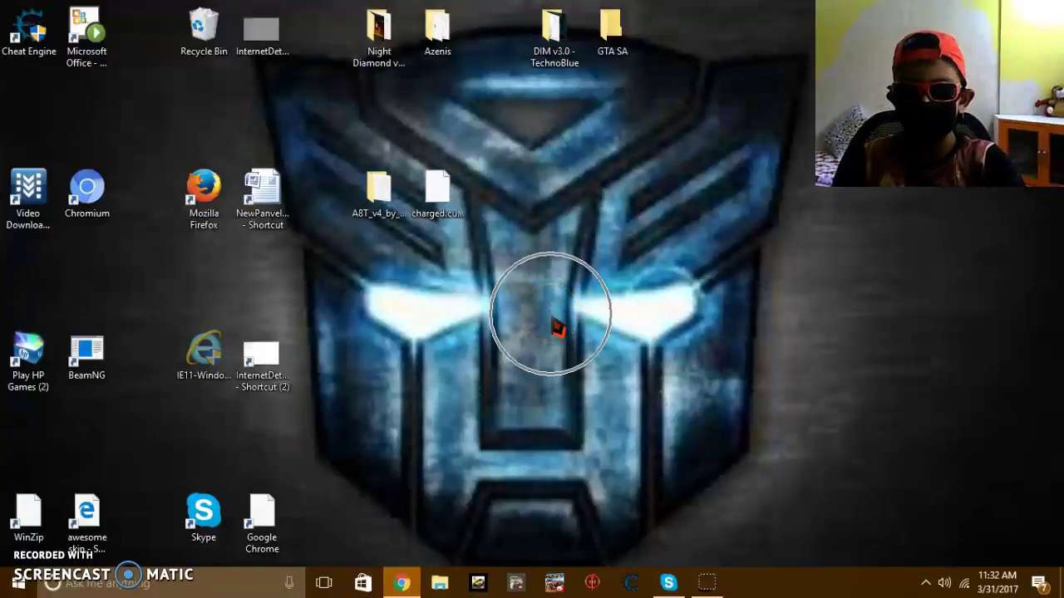